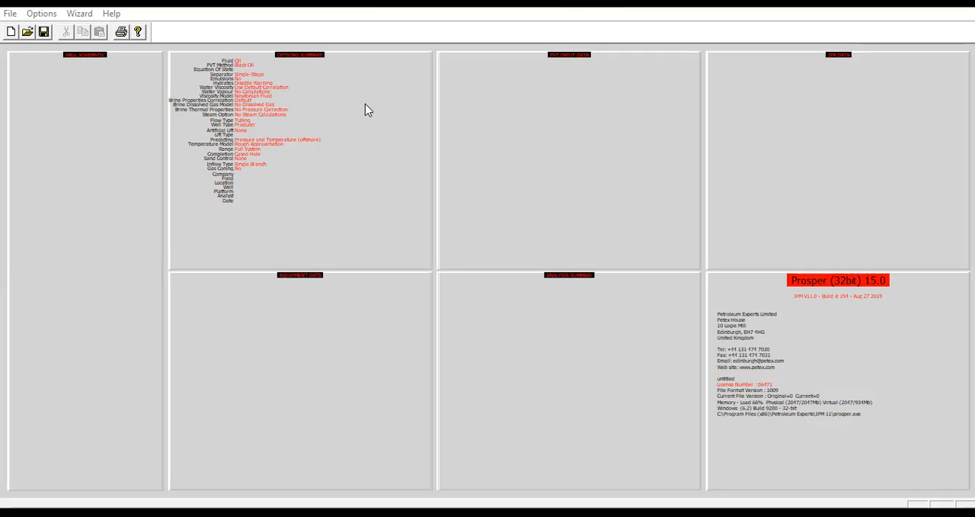
Open the system summary options and choose a Single-Stage Separator and the Newtonian Fluid viscosity model
double_click(347, 113)
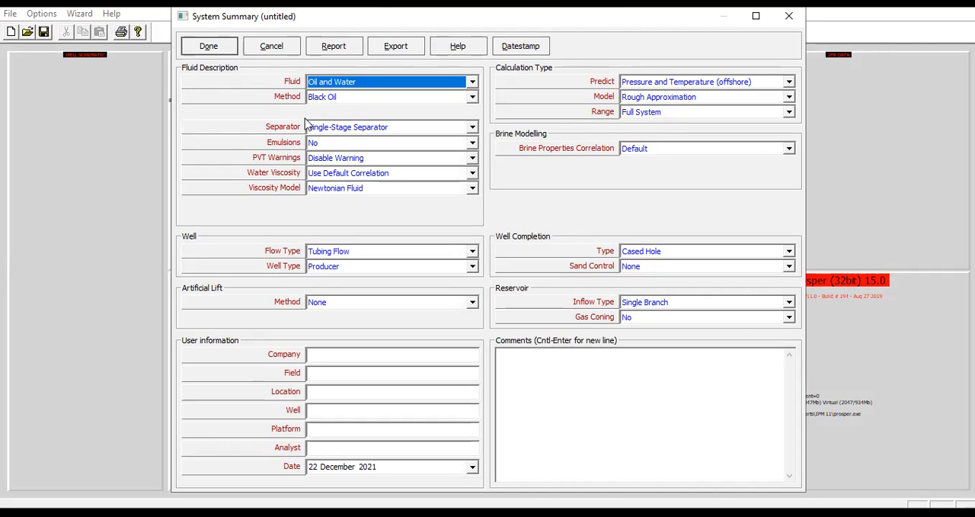
left_click(366, 129)
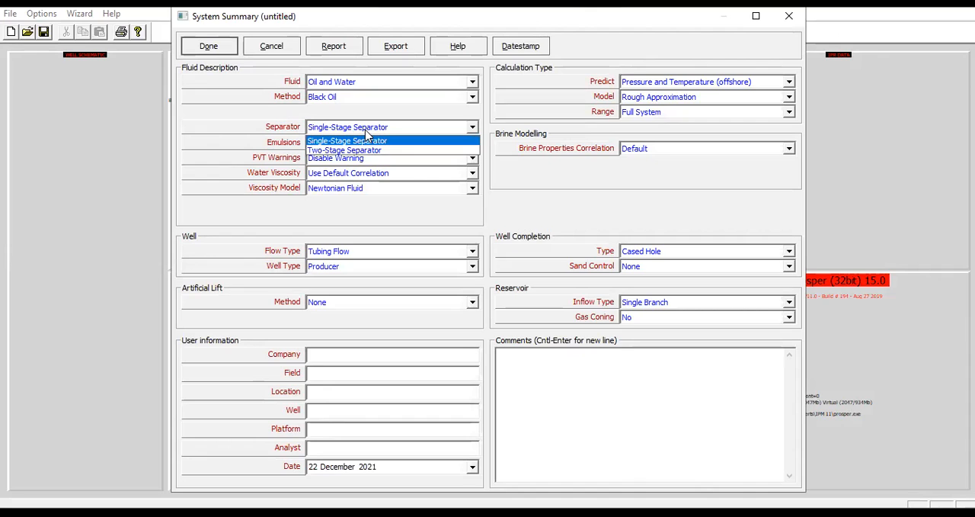
left_click(376, 141)
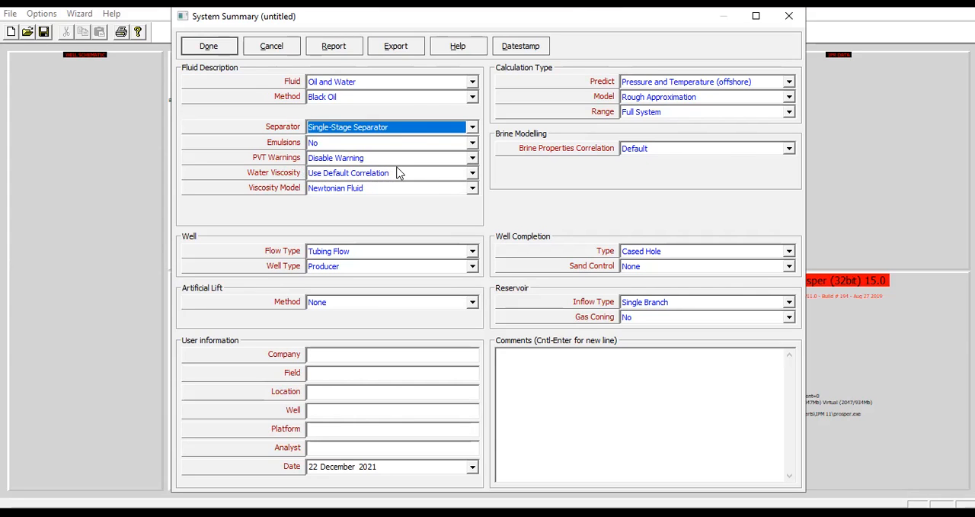
left_click(384, 189)
left_click(366, 202)
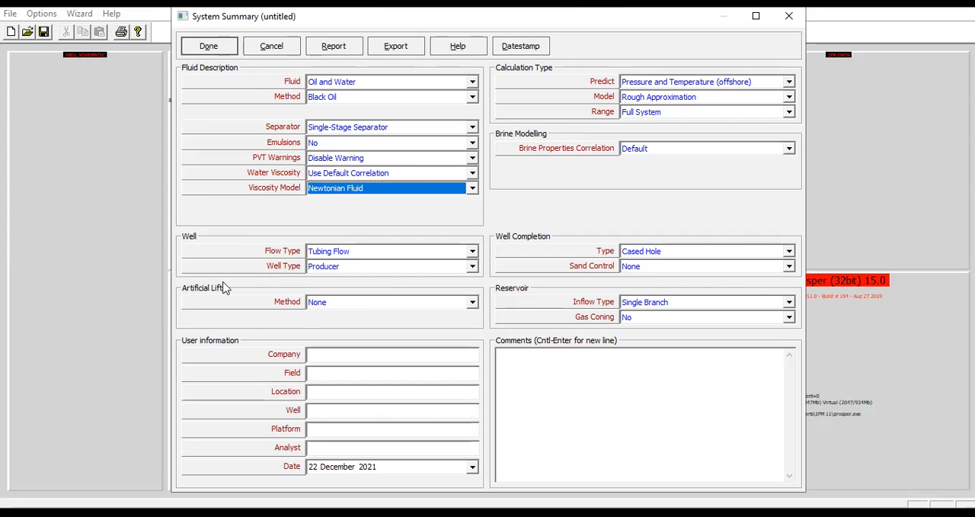
Set the artificial lift method to Jet Pump with type Annular Injection - Tubing Production, and accept the system summary
left_click(369, 303)
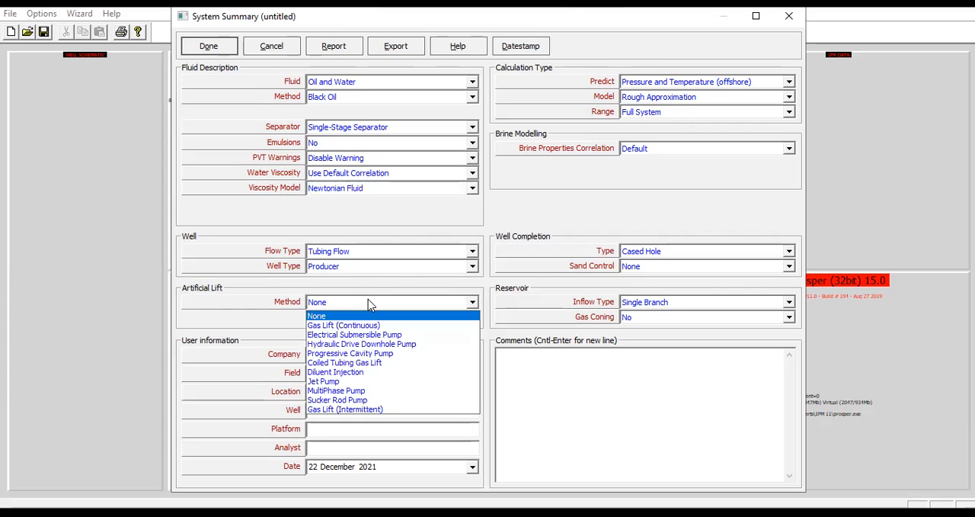
left_click(343, 382)
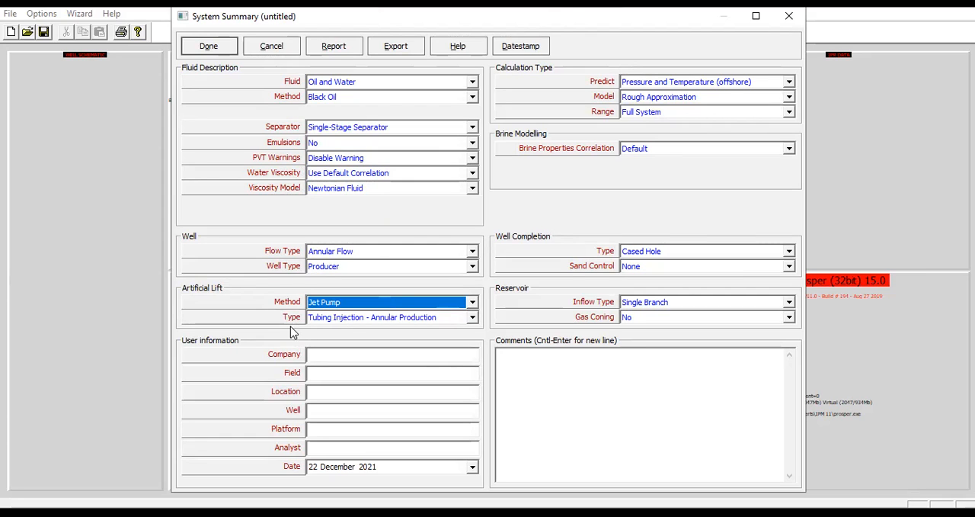
left_click(370, 320)
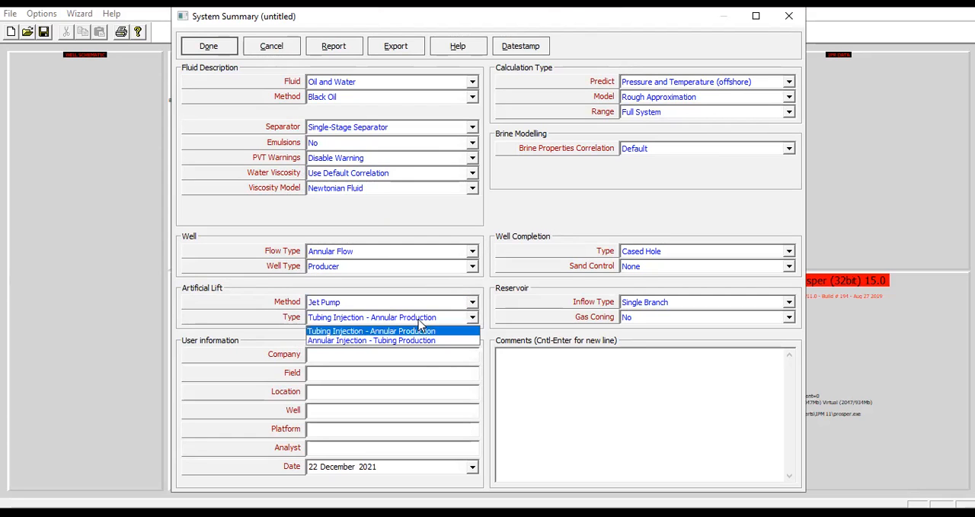
left_click(368, 340)
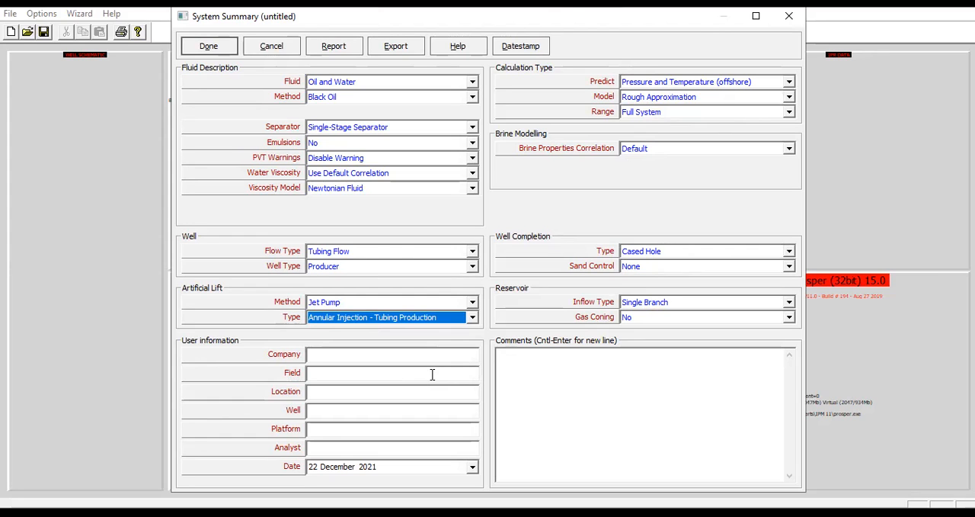
left_click(209, 47)
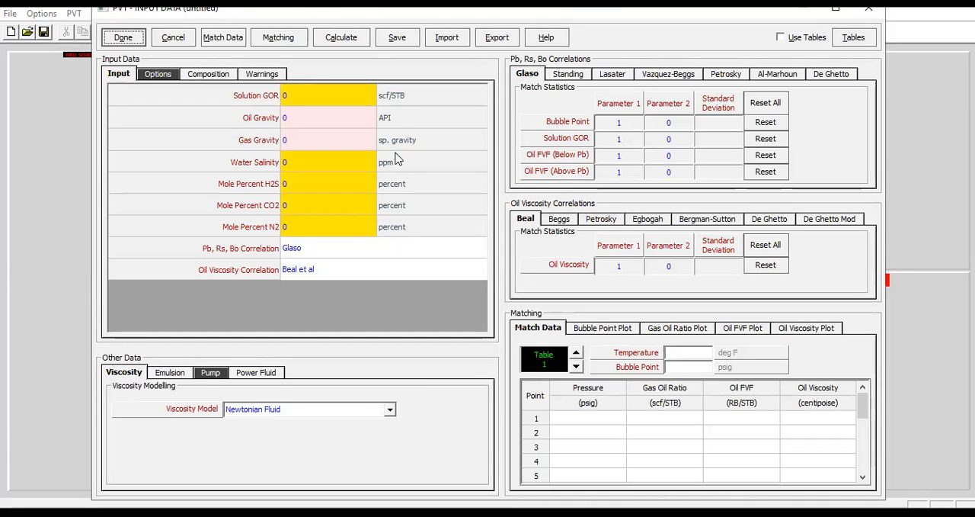
Enter the PVT input data: solution GOR 800 scf/STB, oil gravity 37 API, gas gravity 0.76 and water salinity 23000 ppm
left_click(339, 104)
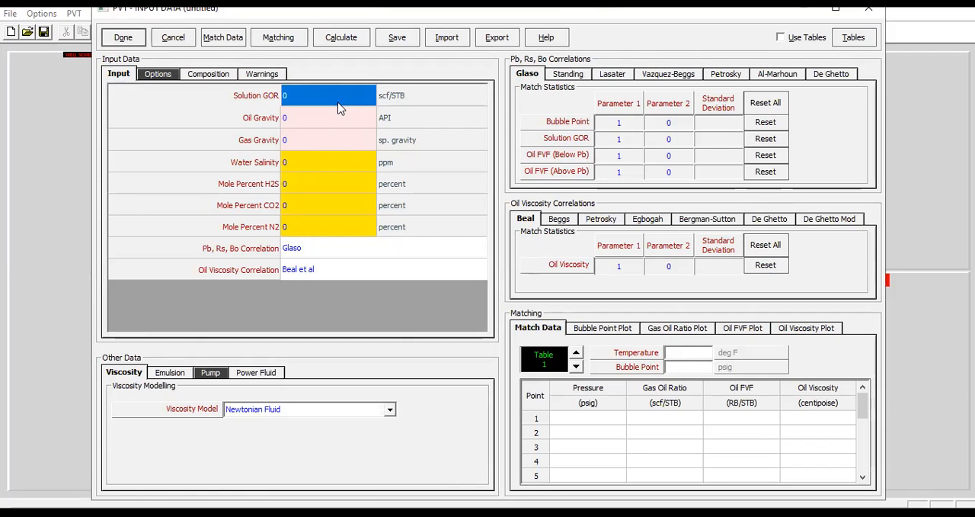
type("800")
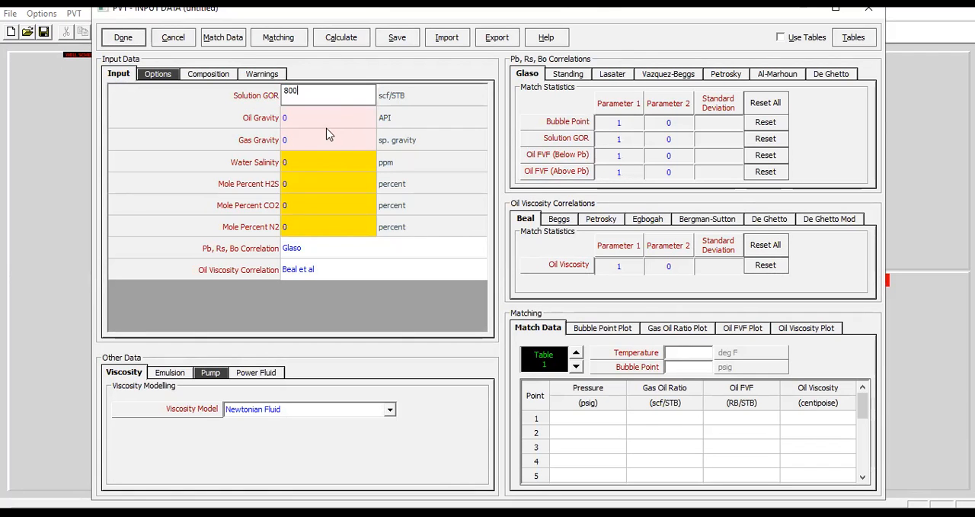
key("Return")
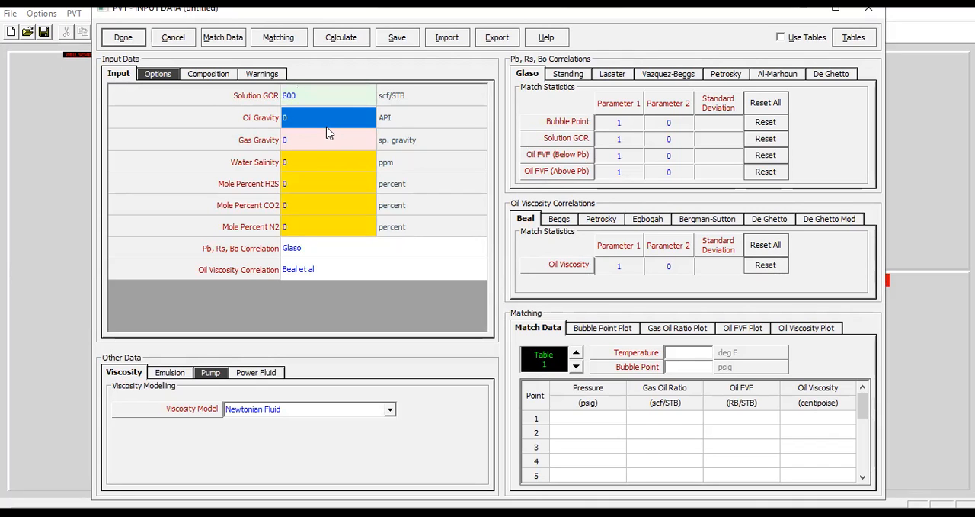
type("37")
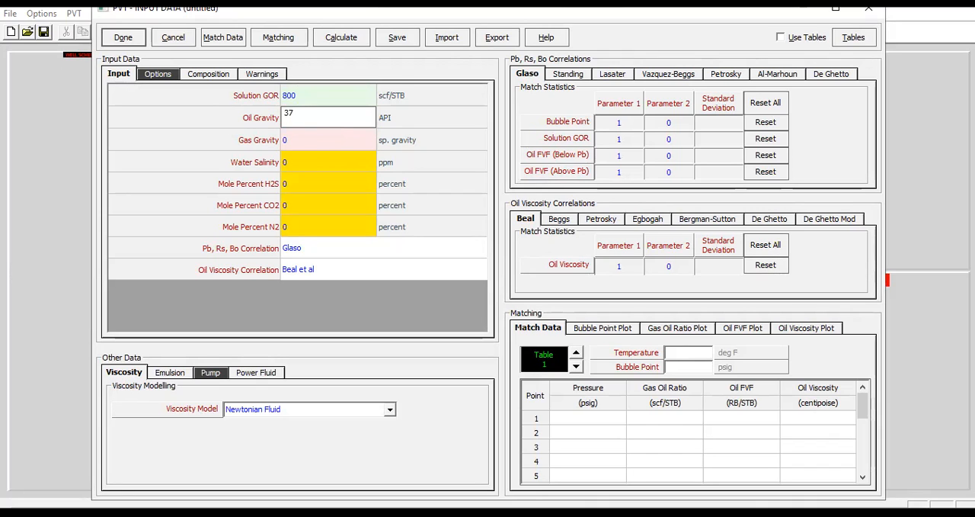
left_click(335, 148)
type("0")
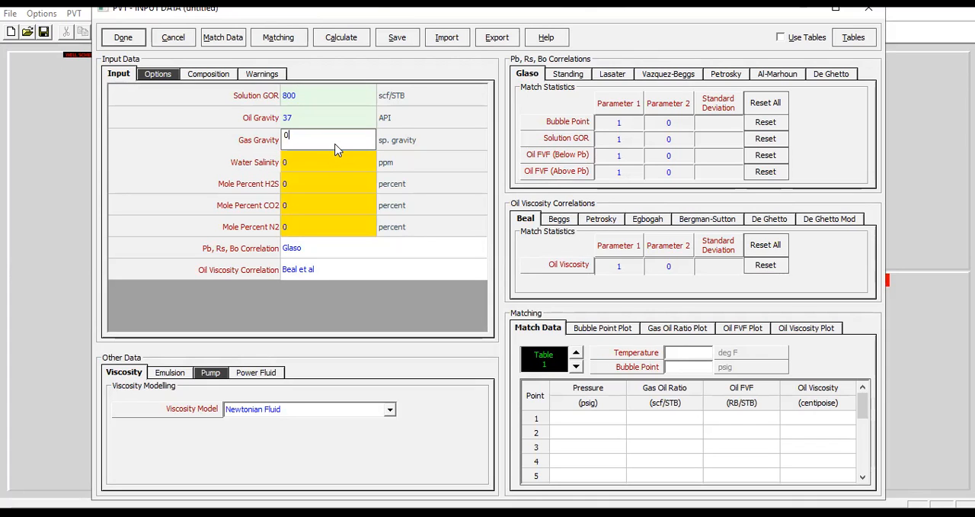
type(".76")
key("Return")
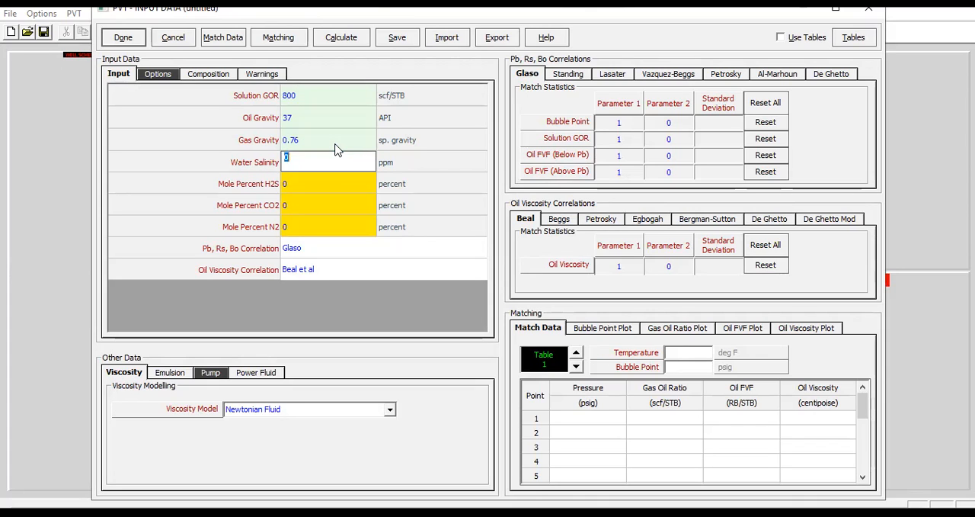
type("23000")
left_click(323, 189)
left_click(335, 213)
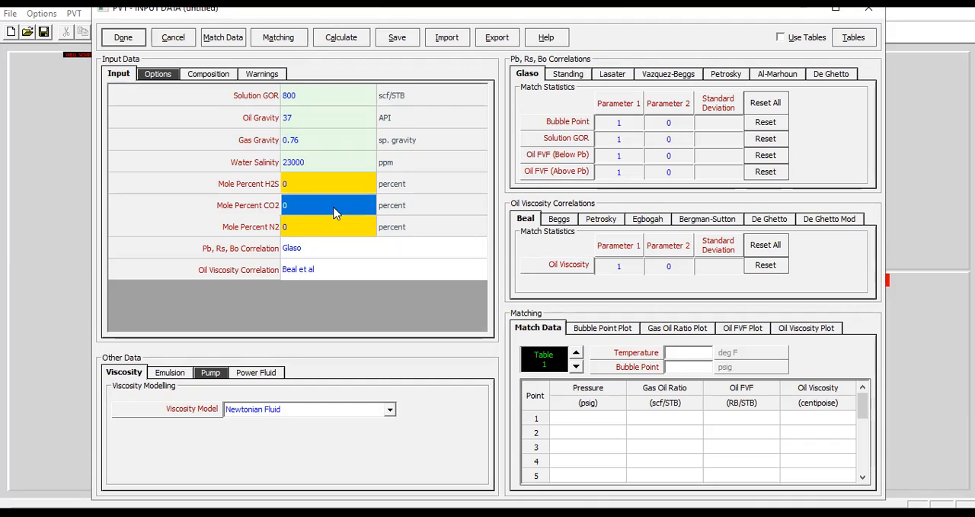
left_click(330, 227)
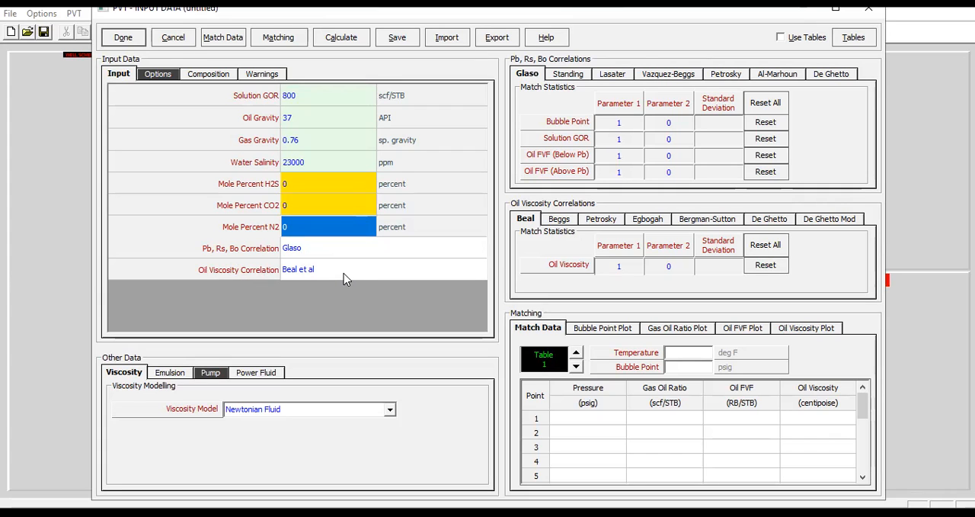
View the empty PVT match data table and return to the PVT input data without entering any points
left_click(237, 45)
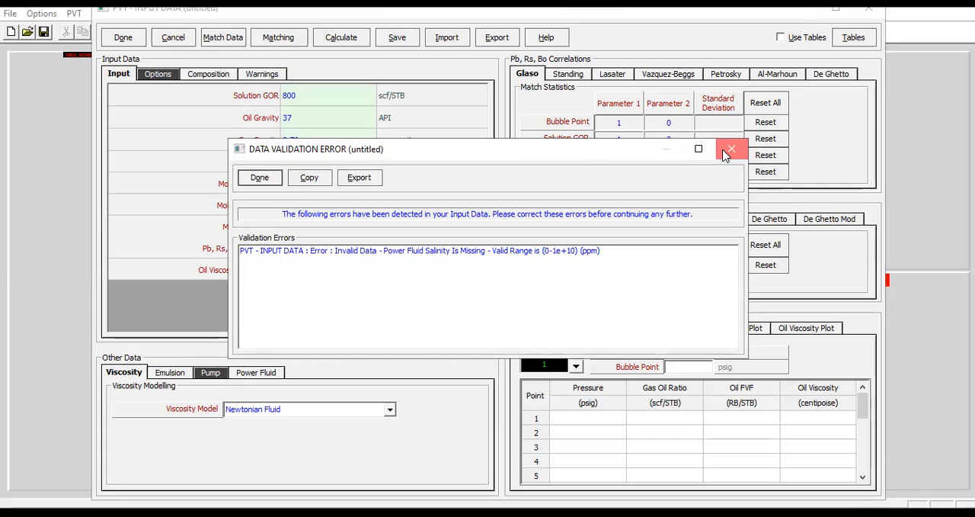
left_click(266, 180)
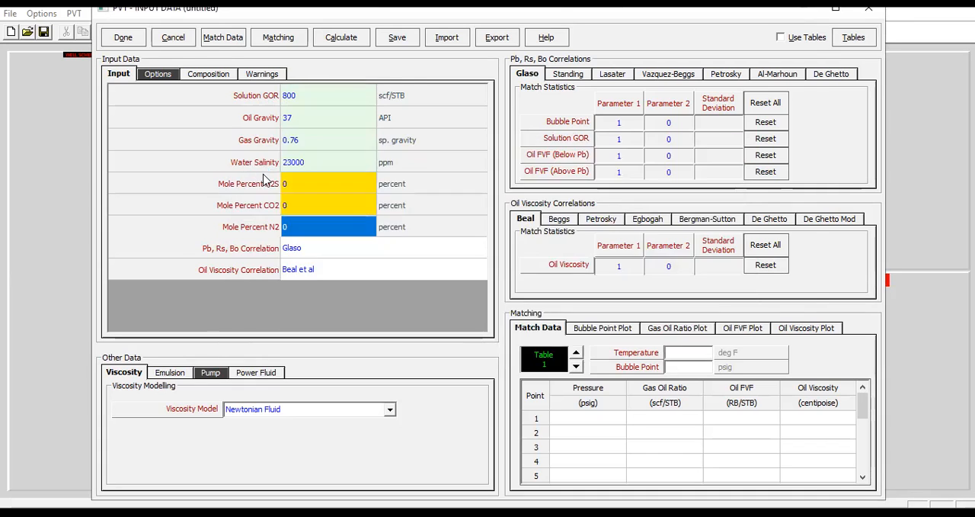
left_click_drag(326, 170, 712, 267)
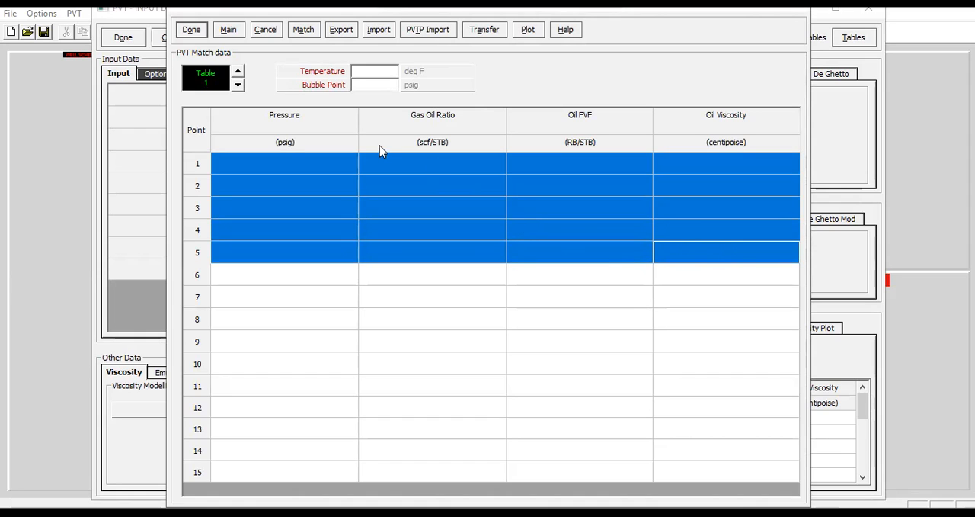
left_click(264, 33)
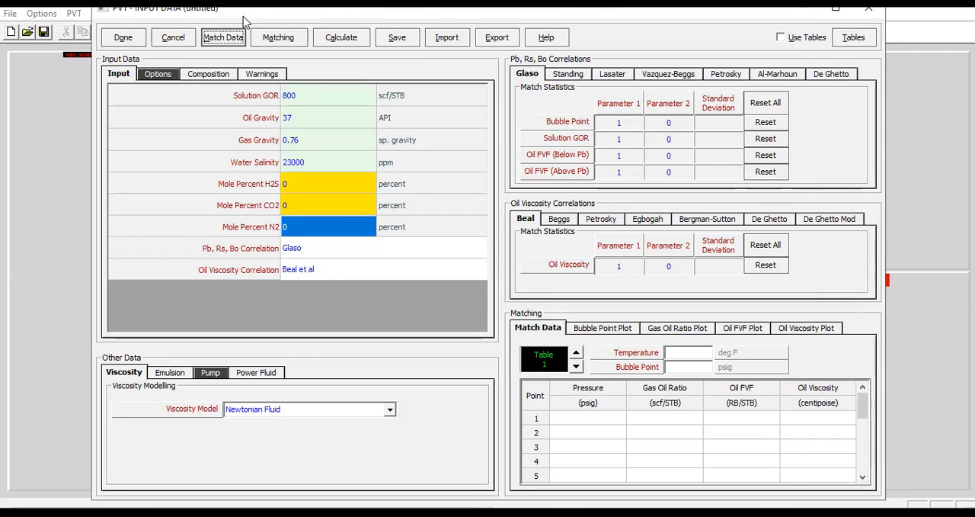
Define the jet pump's power fluid as Water with a salinity of 75000 ppm, and accept the PVT input data
left_click_drag(241, 16, 250, 41)
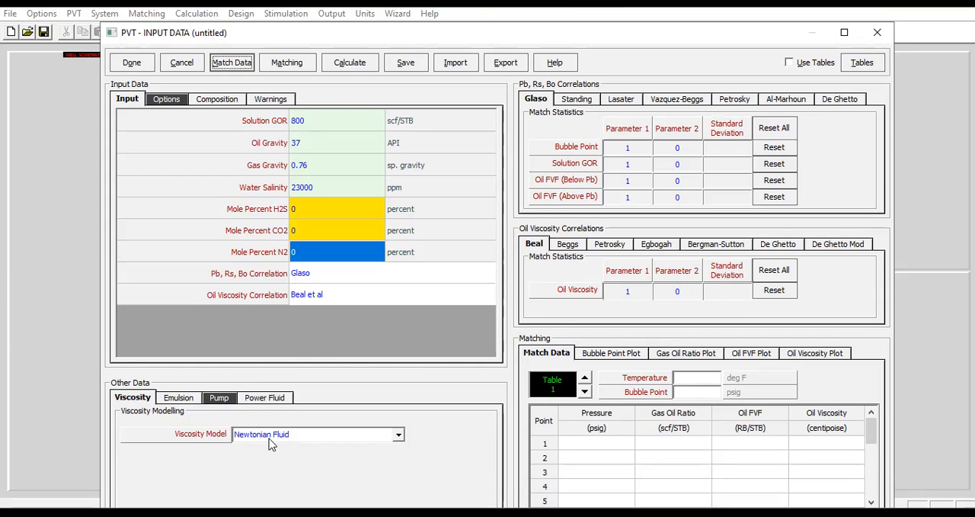
left_click(179, 397)
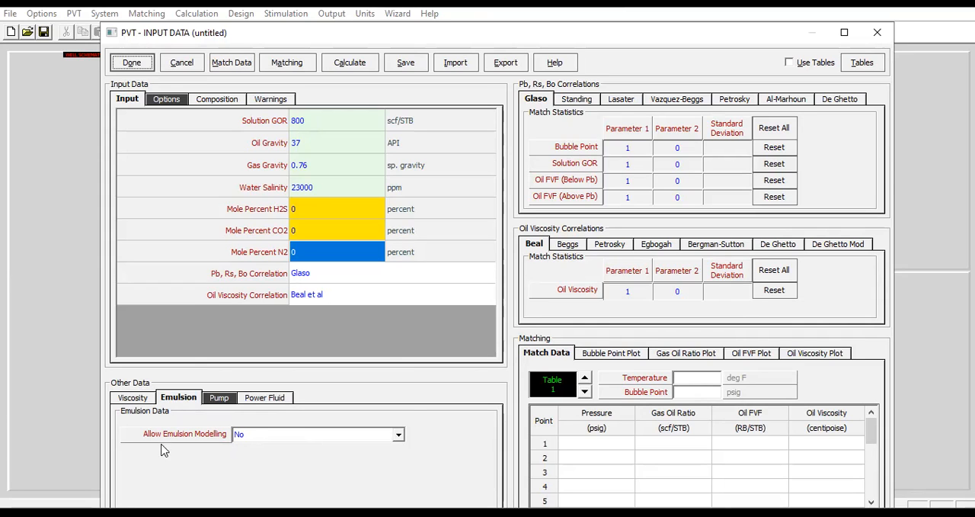
left_click(273, 398)
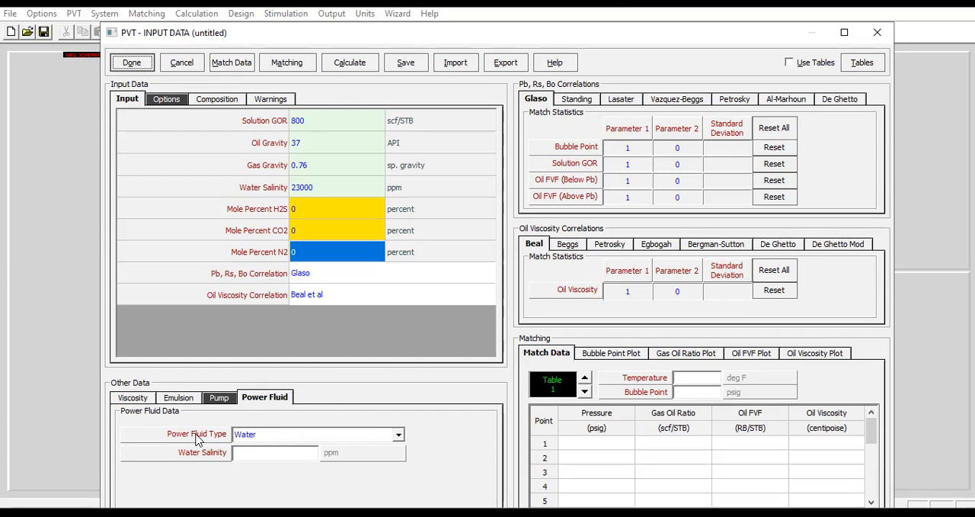
left_click(285, 435)
left_click(276, 449)
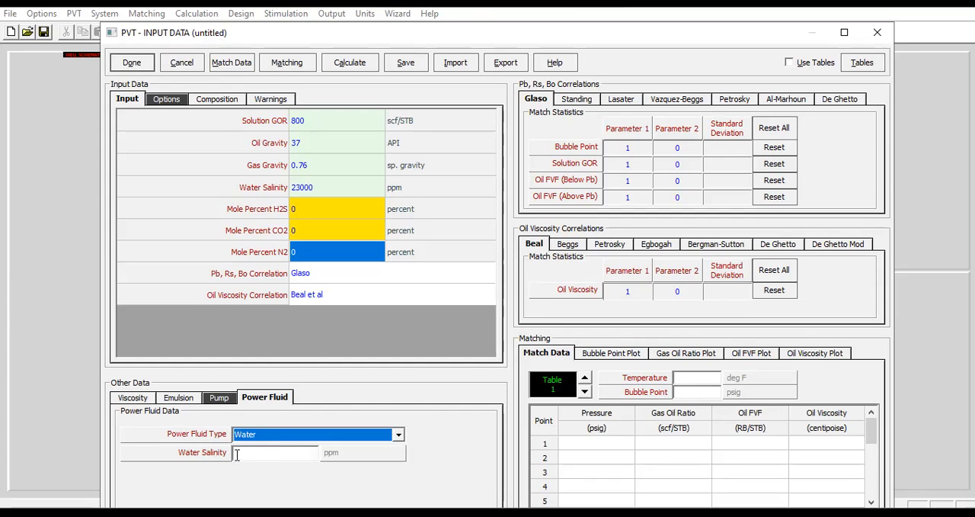
left_click(247, 454)
type("75000")
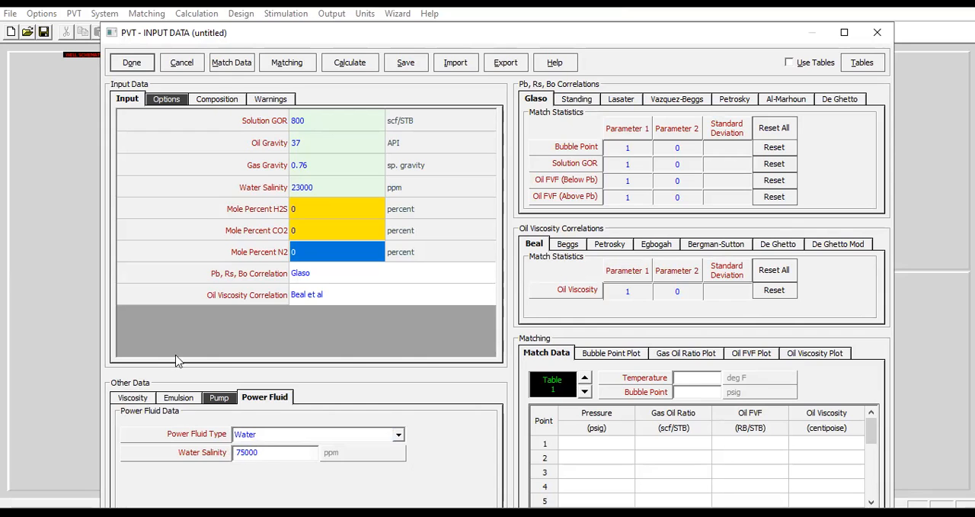
left_click(131, 63)
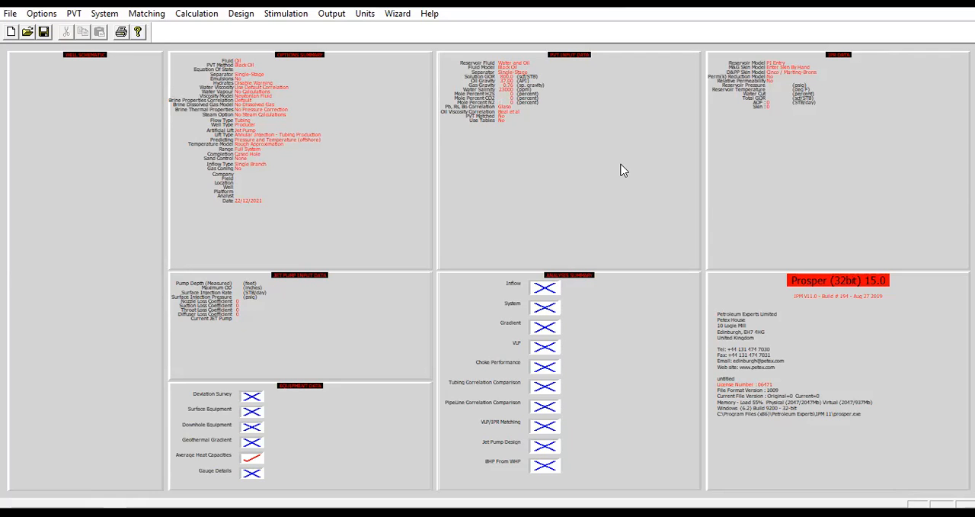
Open the IPR input and enter a reservoir pressure of 3500 psig, reservoir temperature of 210 deg F and water cut of 80 percent
double_click(805, 131)
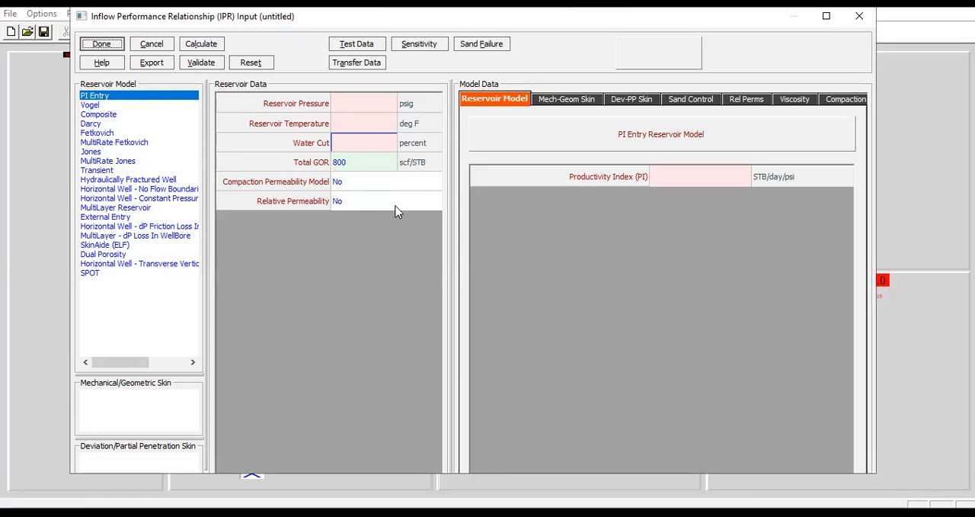
left_click(353, 102)
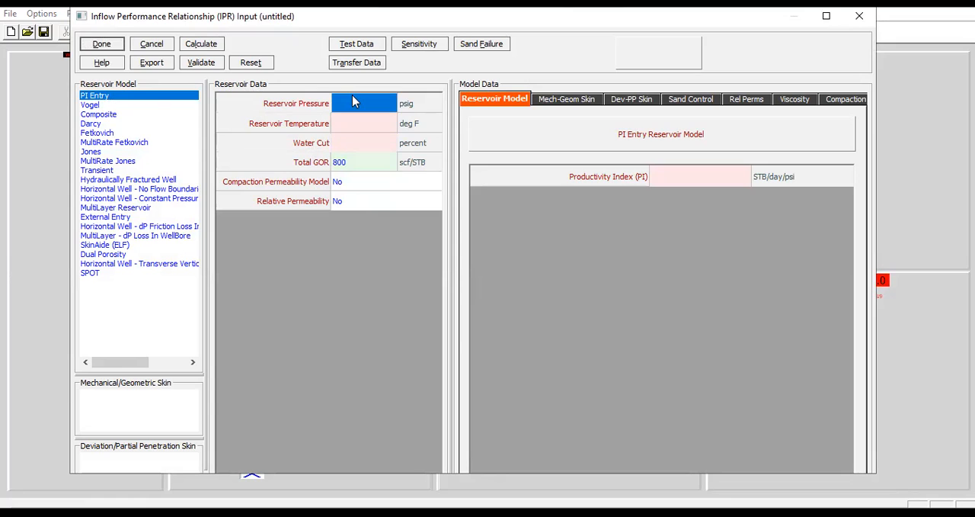
type("3500")
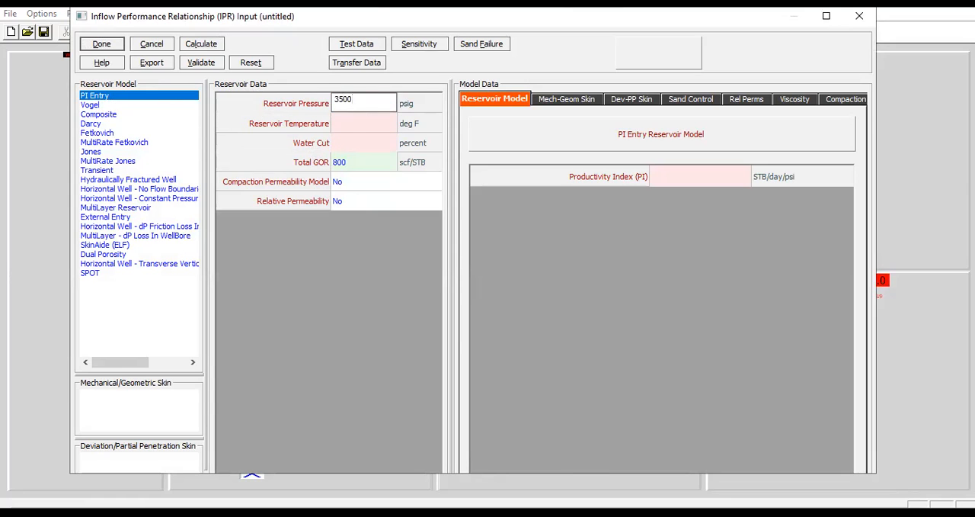
left_click(345, 120)
type("210")
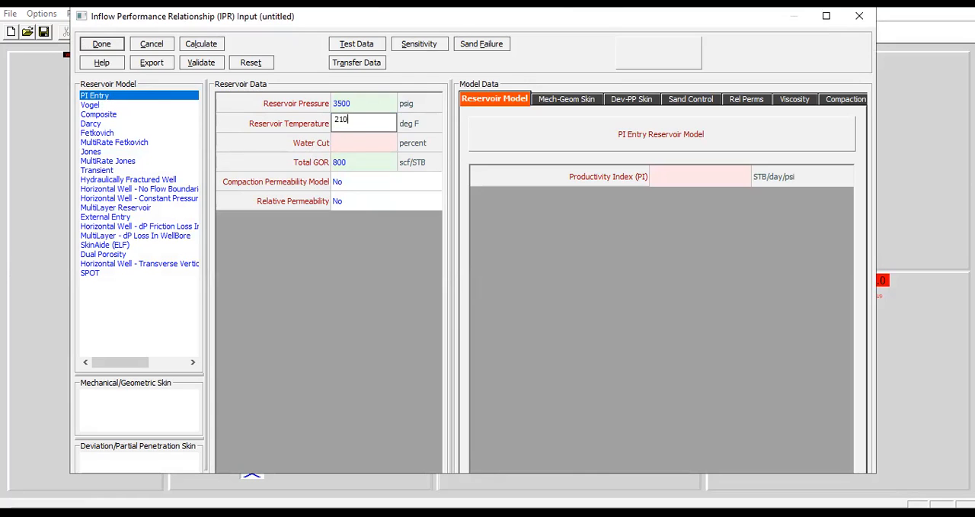
left_click(348, 146)
type("80")
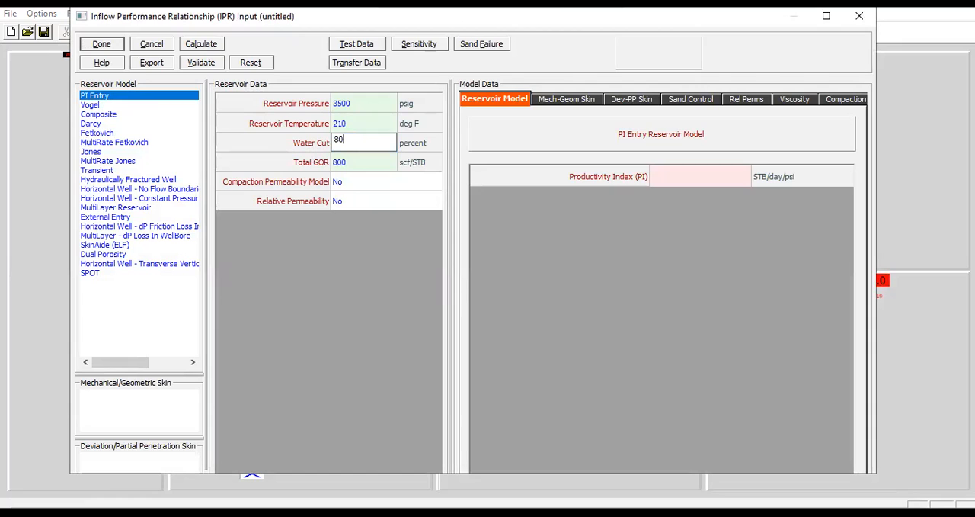
left_click(361, 166)
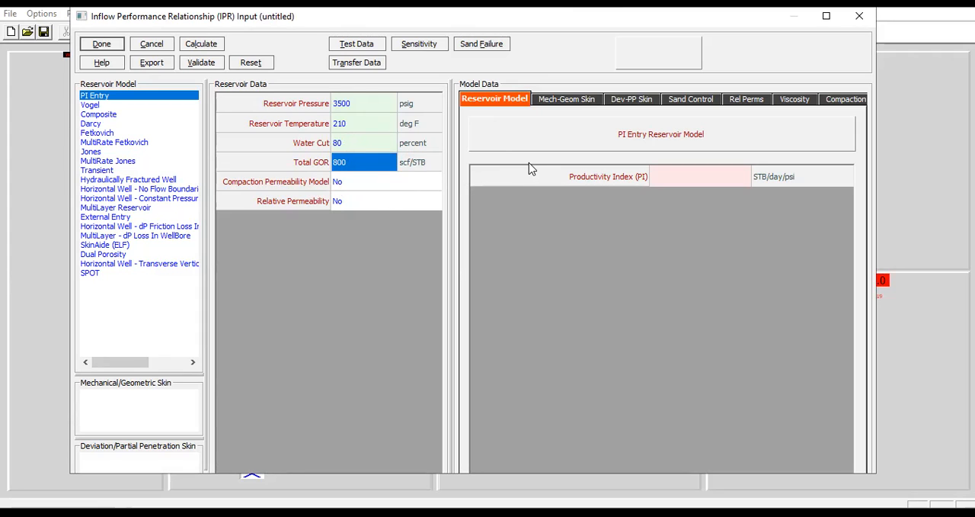
Set the productivity index of the PI Entry reservoir model to 6.5 STB/day/psi
left_click(688, 179)
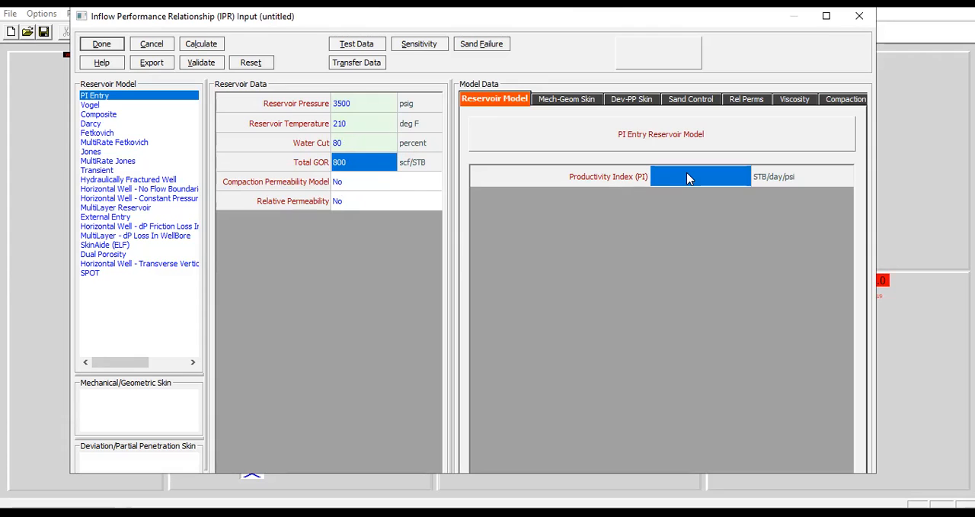
type("6.5")
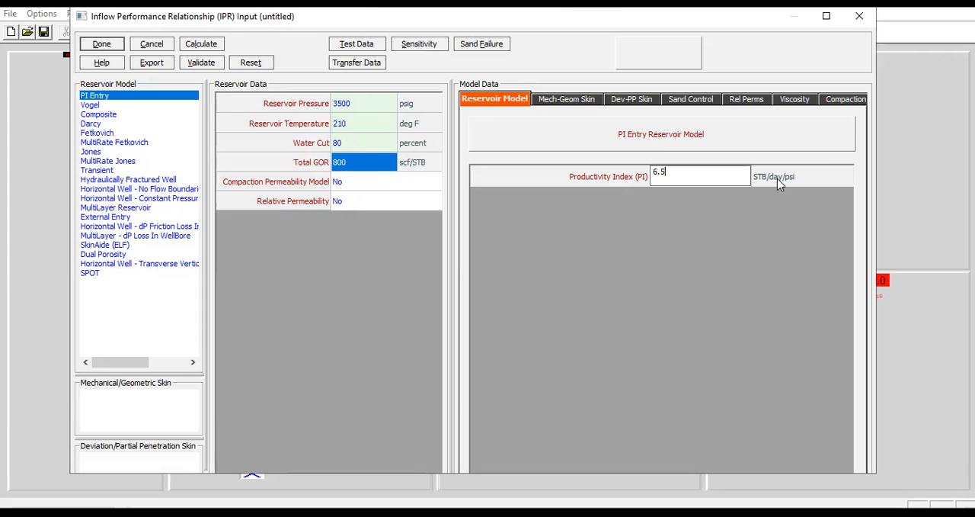
Calculate the inflow performance and review the tabulated rate, pressure and temperature results
left_click(690, 176)
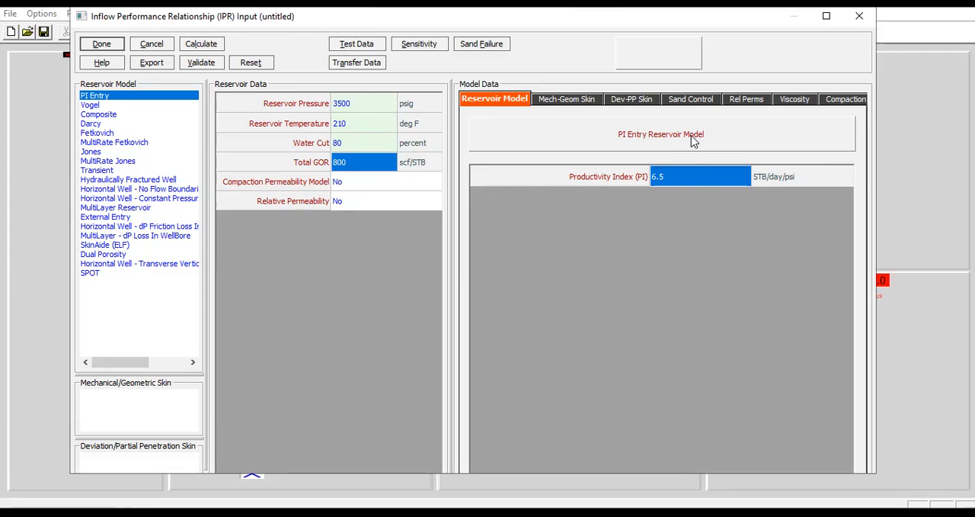
left_click(210, 45)
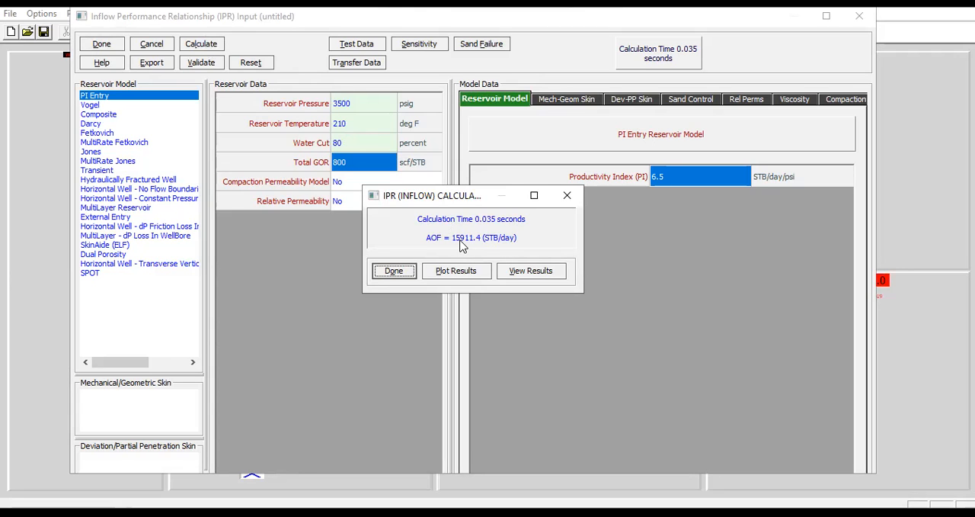
left_click(536, 271)
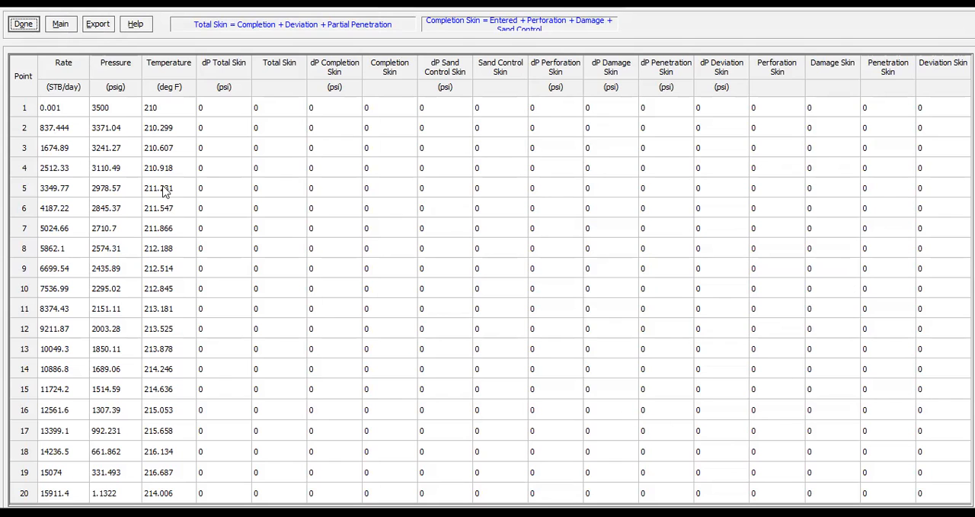
left_click_drag(70, 67, 187, 217)
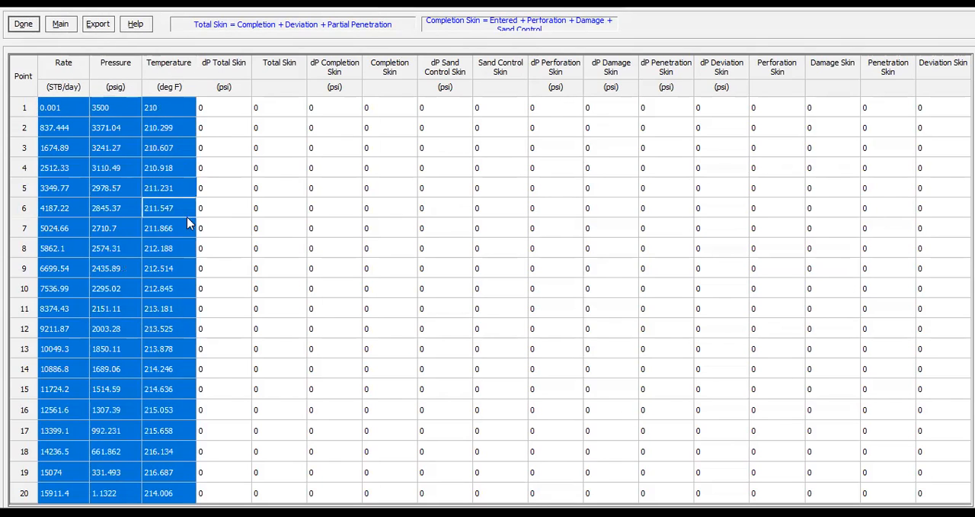
left_click(23, 92)
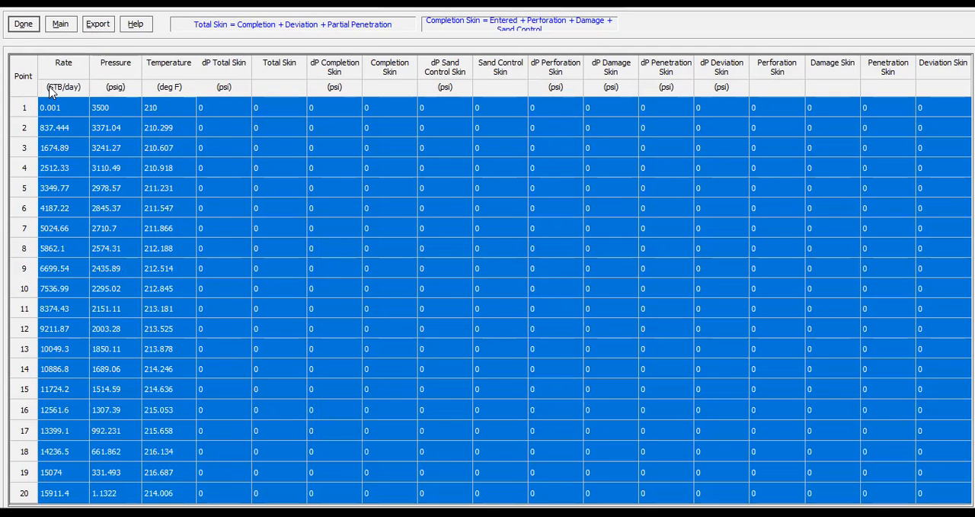
left_click(28, 28)
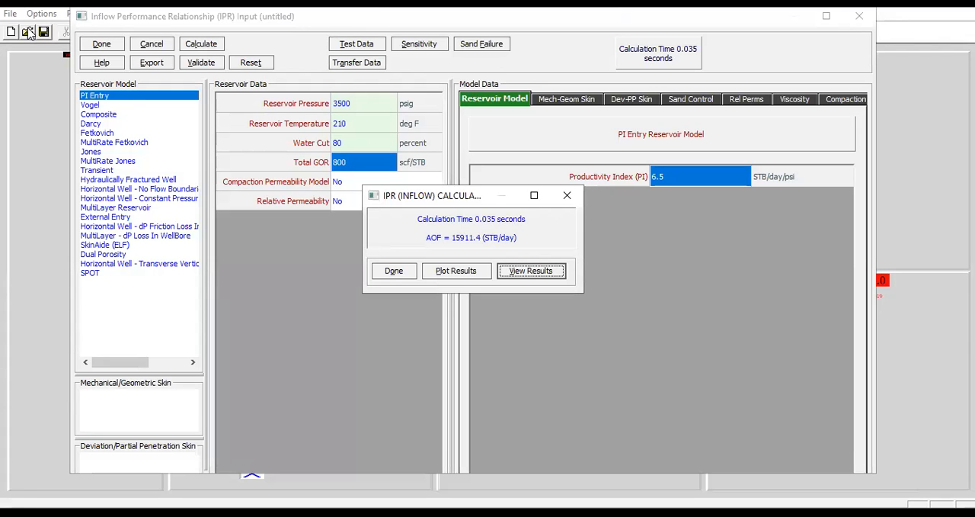
Plot the IPR pressure and temperature against rate with the temperature curve hidden, and accept the IPR input
left_click(448, 276)
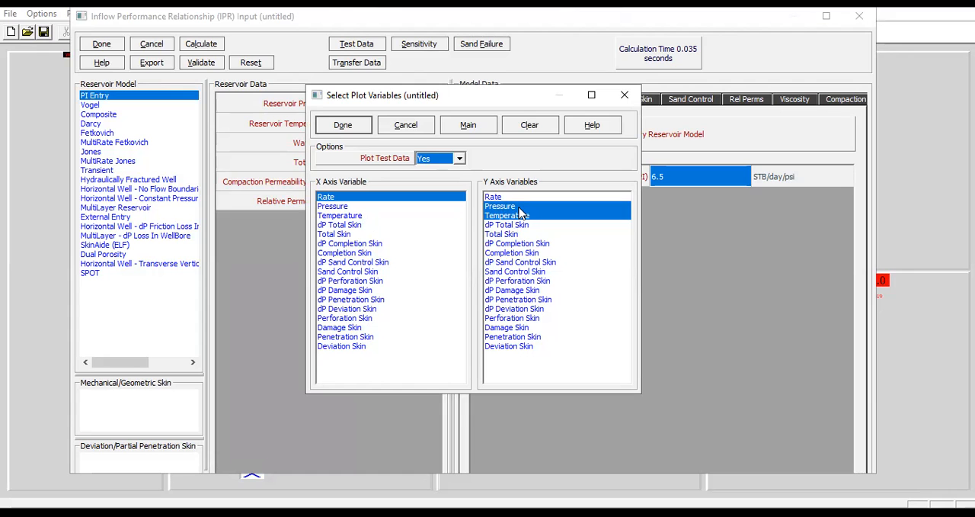
left_click(354, 131)
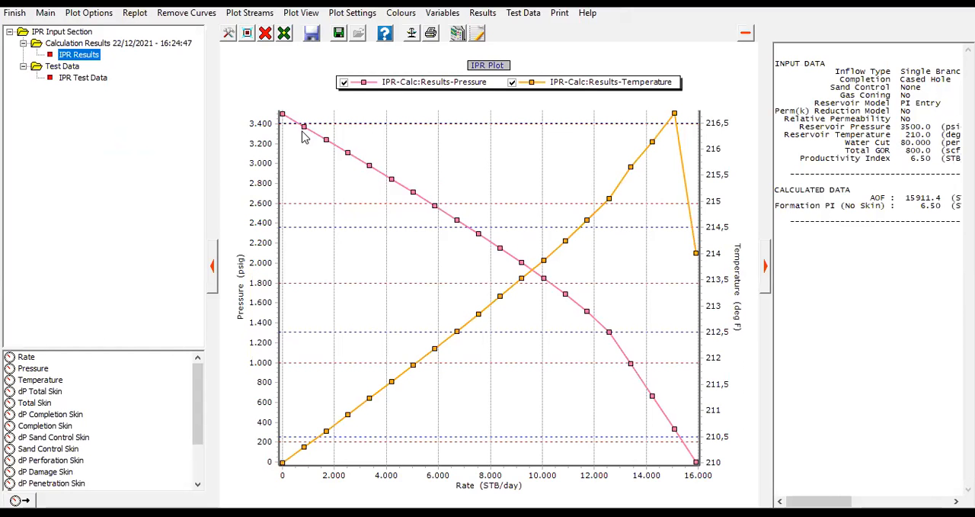
mouse_move(618, 355)
left_click(512, 83)
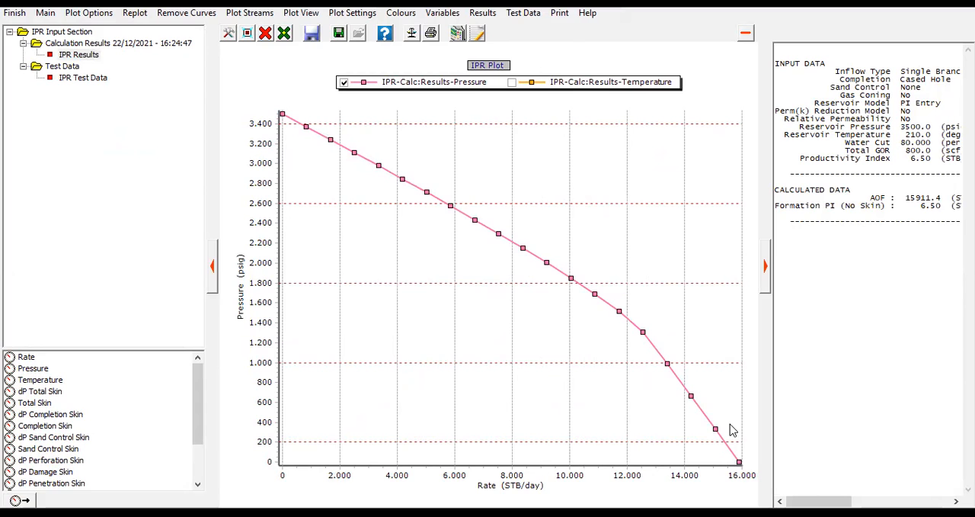
left_click(17, 13)
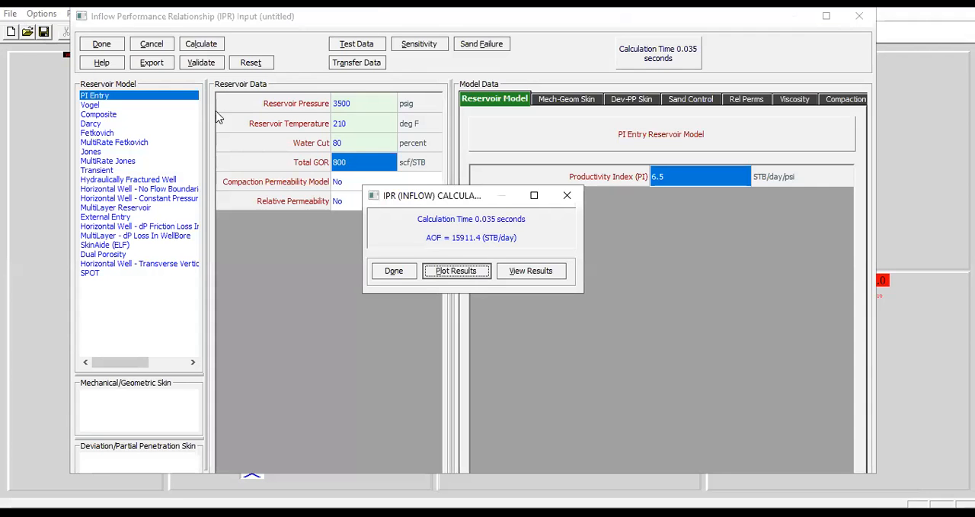
left_click(394, 271)
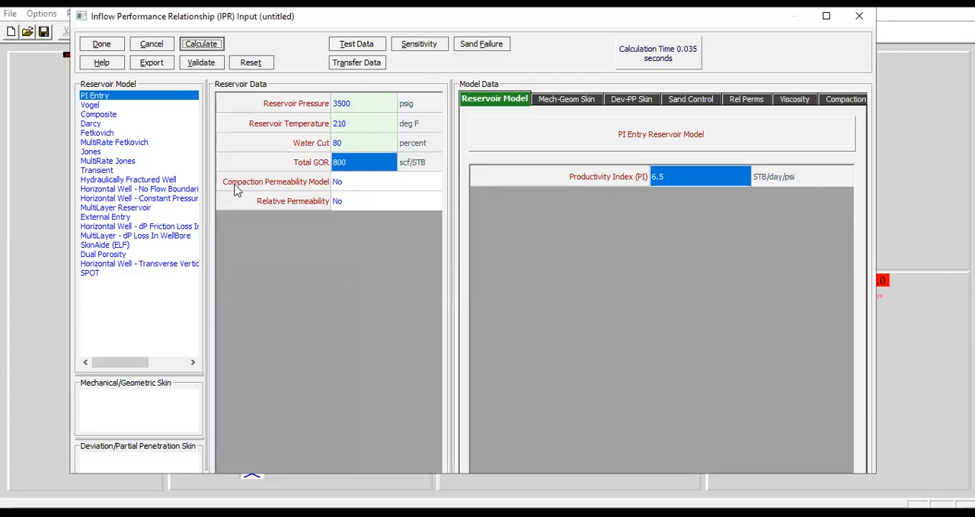
left_click(104, 44)
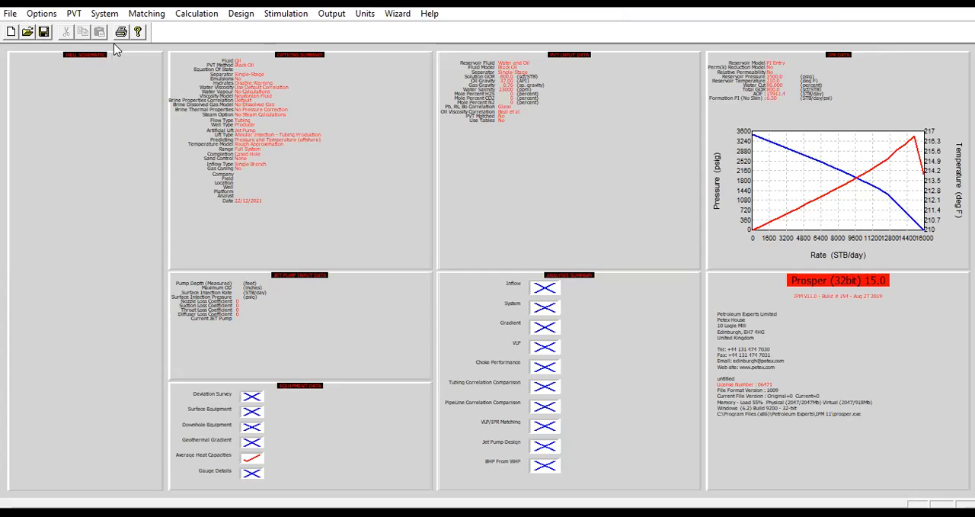
Open the equipment data for editing with Deviation Survey, Downhole Equipment and Geothermal Gradient selected
double_click(352, 419)
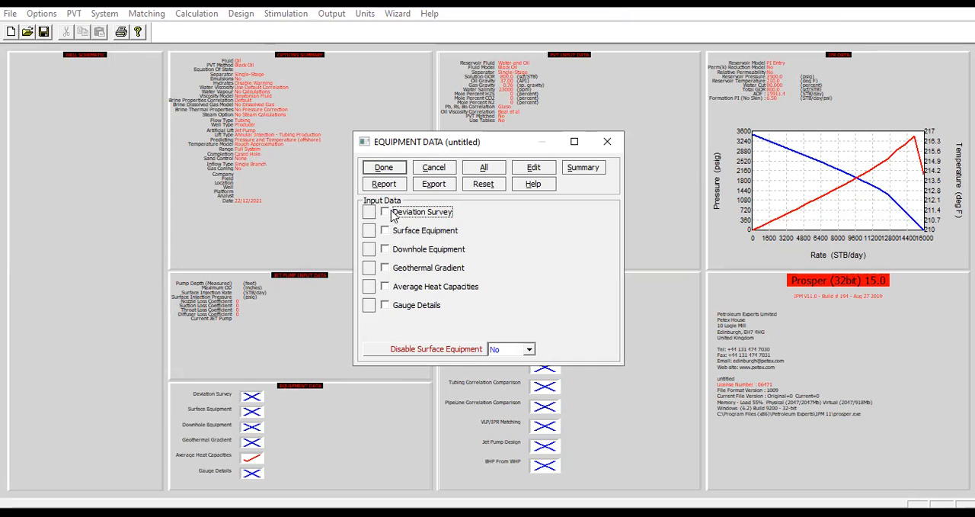
left_click(385, 213)
left_click(384, 251)
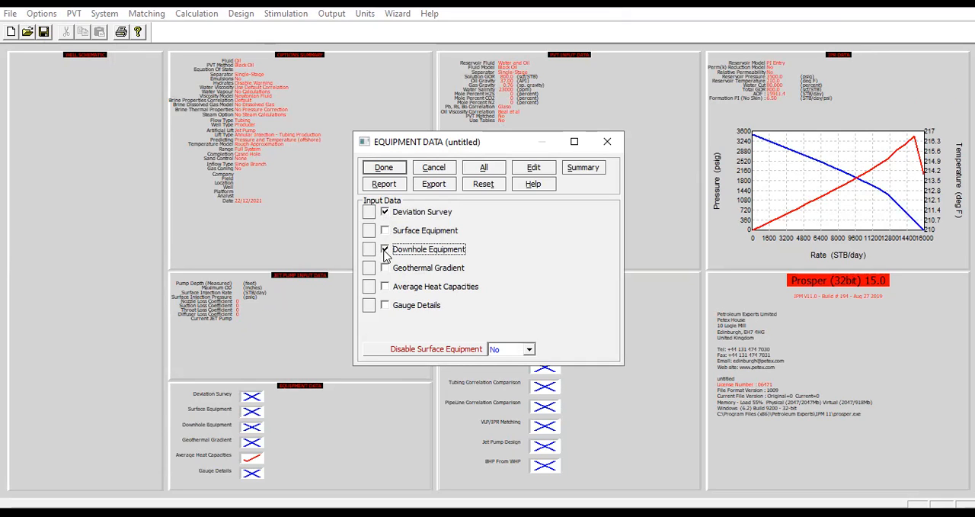
left_click(384, 269)
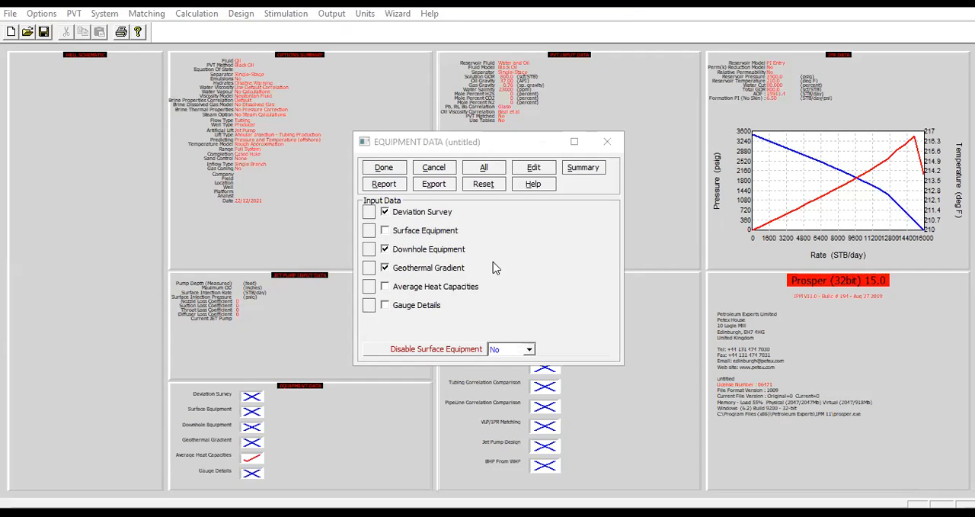
left_click(535, 169)
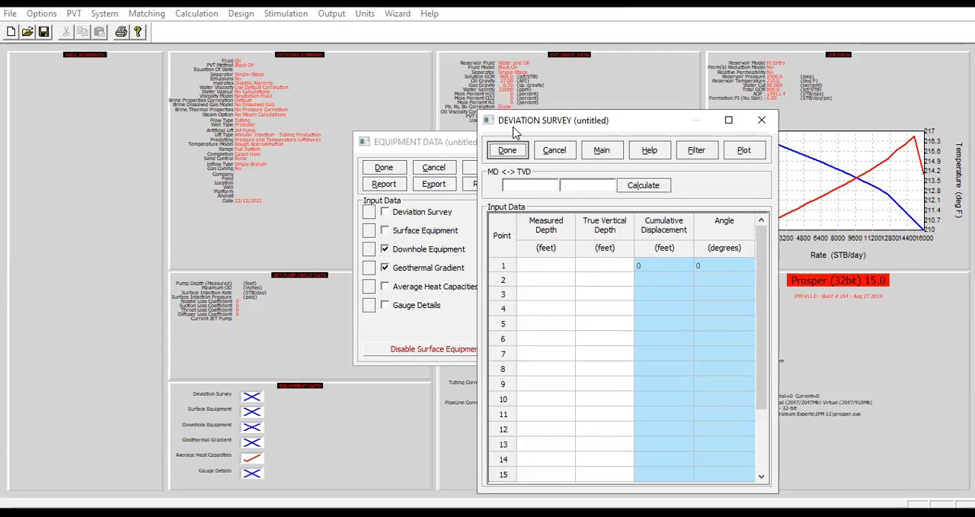
Enter the first two deviation survey points with measured/true vertical depths of 0/0 and 600/600 feet
left_click(545, 266)
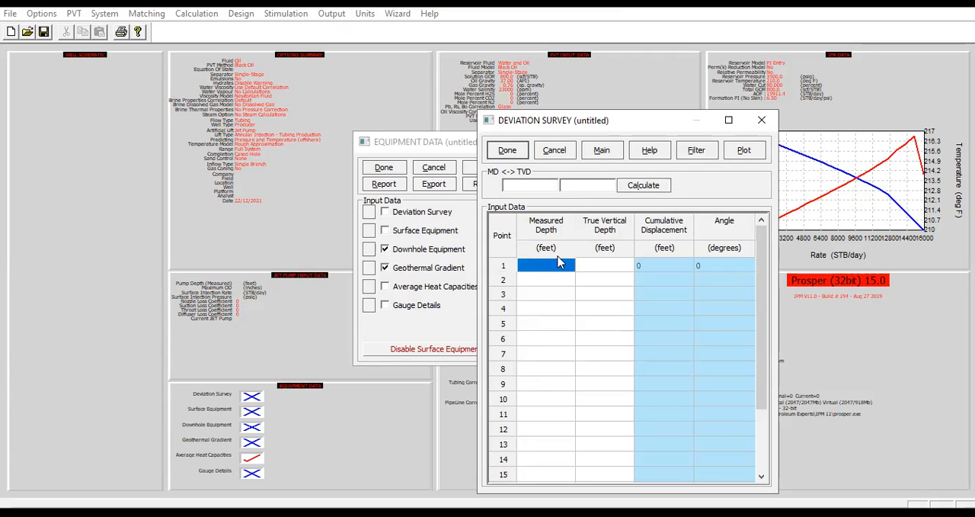
type("0")
left_click(591, 267)
type("0")
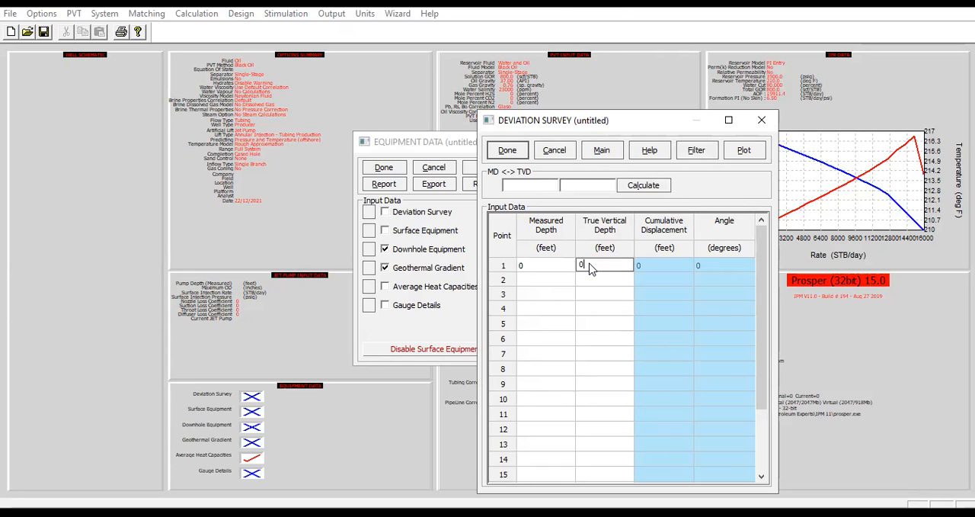
key("Tab")
left_click(557, 282)
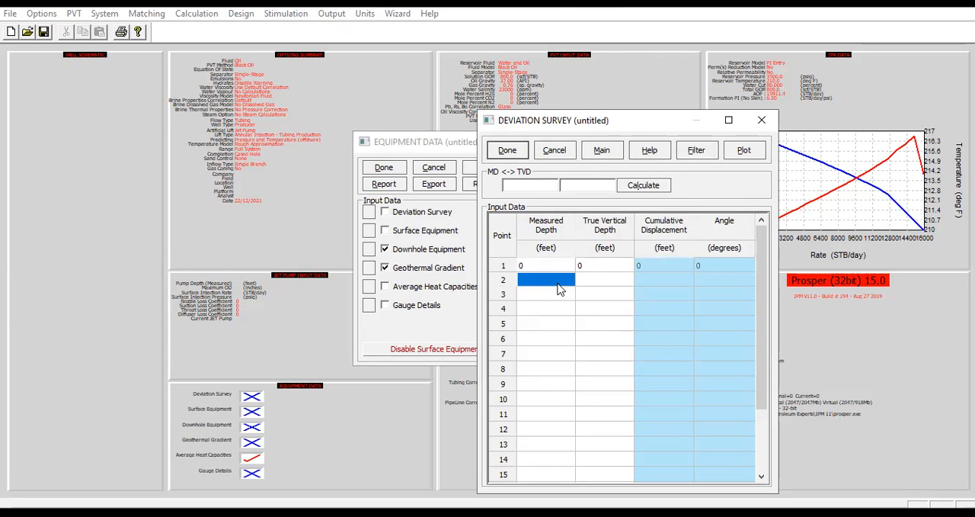
type("600")
key("Tab")
type("600")
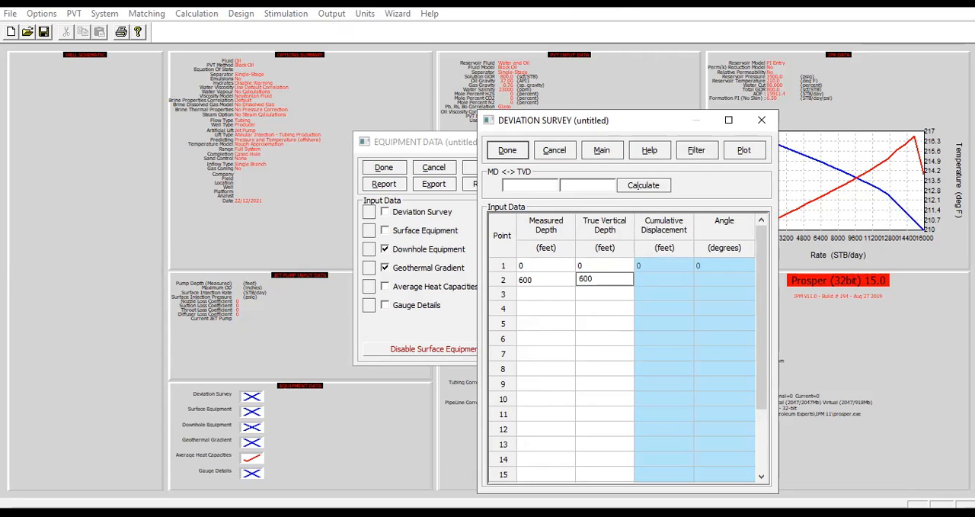
Add deviation survey points 3 and 4 with measured/true vertical depths of 1005/1000 and 4075/4000 feet
left_click(531, 299)
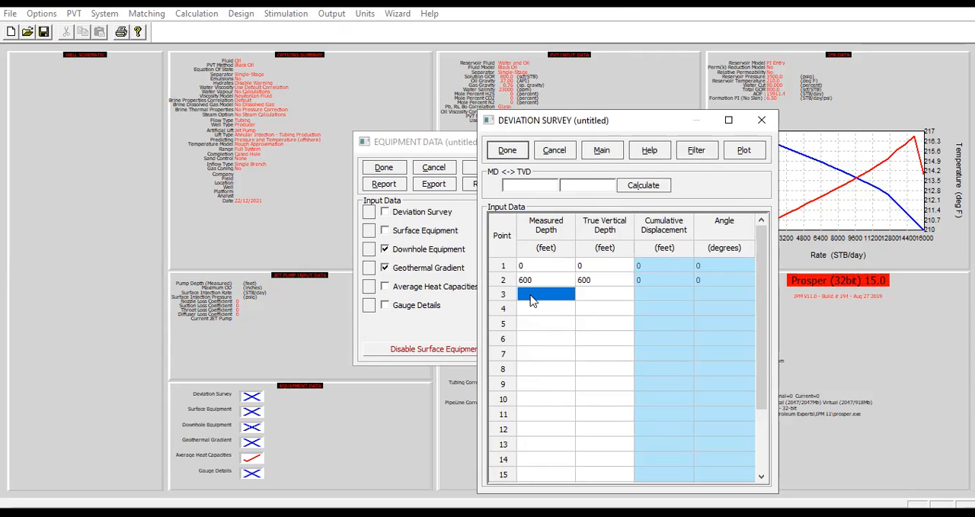
type("1005")
key("Tab")
type("1000")
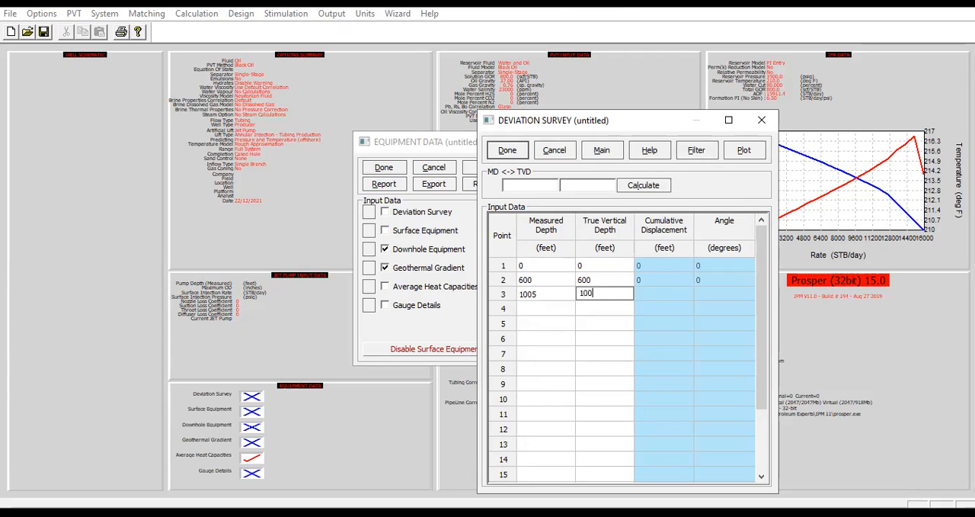
left_click(556, 310)
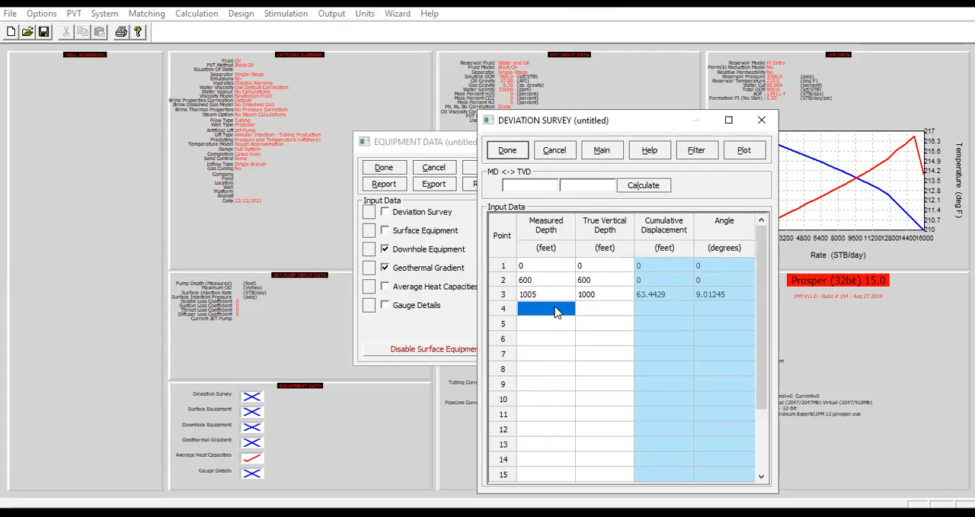
type("40")
type("75")
left_click(594, 309)
type("4000")
Add deviation survey points 5 and 6 with measured/true vertical depths of 7700/7500 and 9275/9000 feet
left_click(540, 329)
type("77")
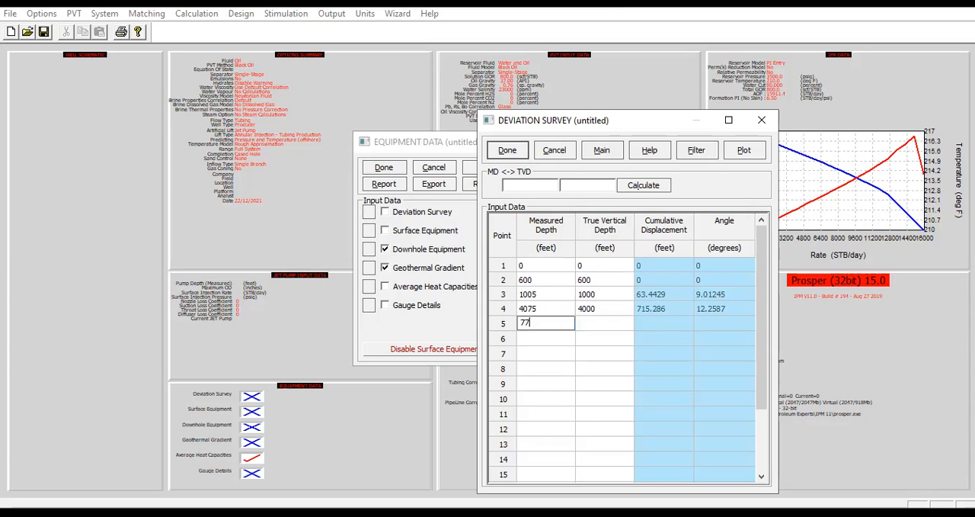
type("00")
left_click(593, 327)
type("7500")
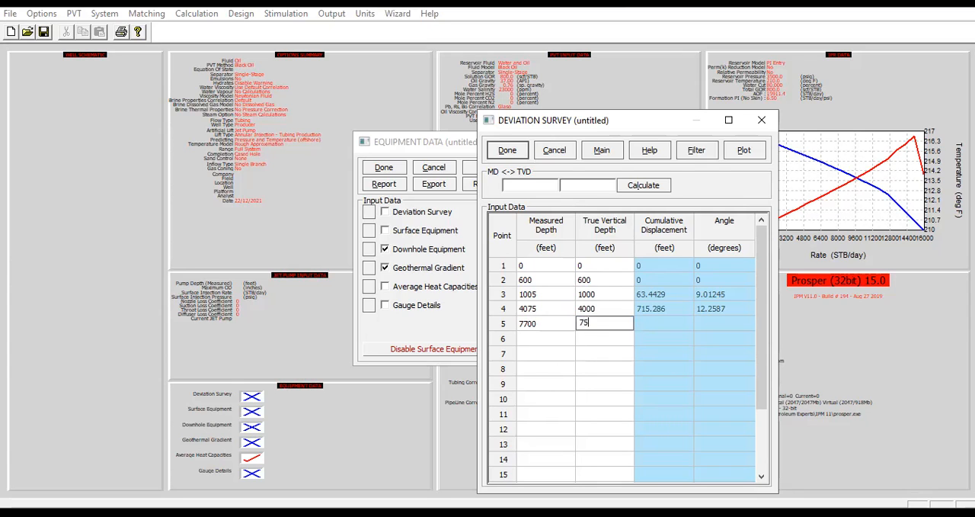
left_click(562, 342)
type("9275")
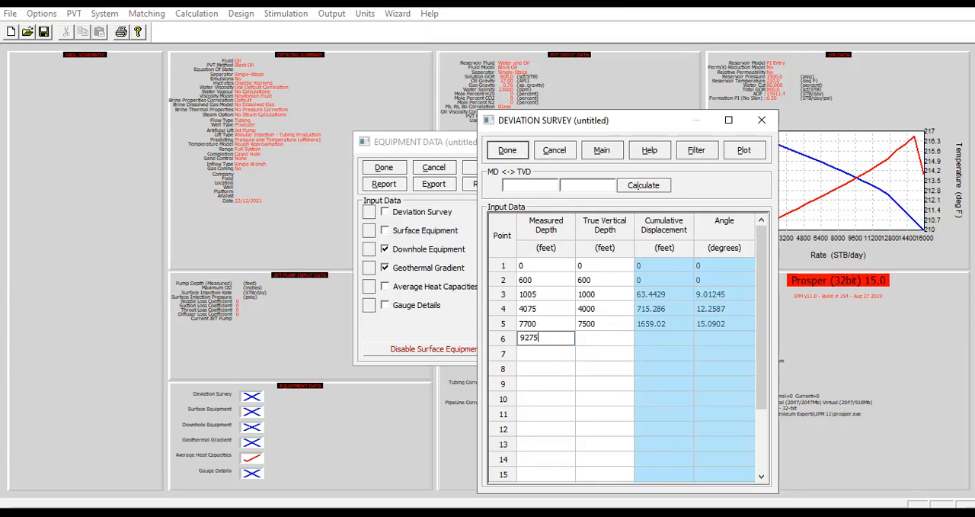
left_click(602, 343)
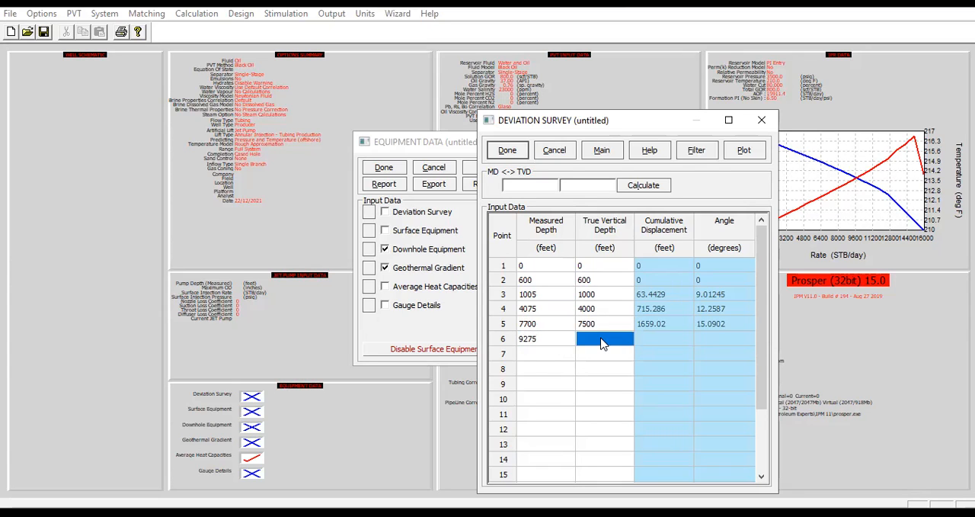
type("9000")
Plot the deviation survey to check the well path, and accept the survey to continue to the downhole equipment
left_click(758, 155)
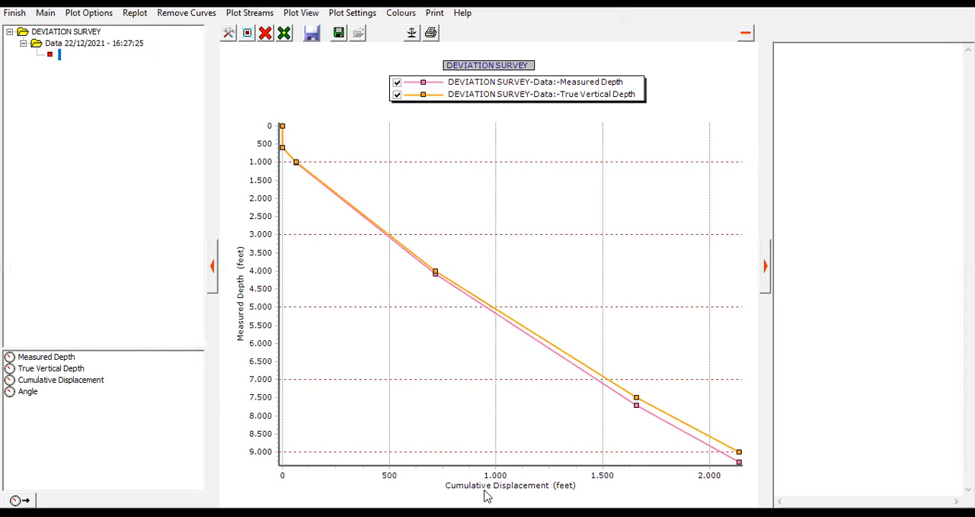
left_click(15, 12)
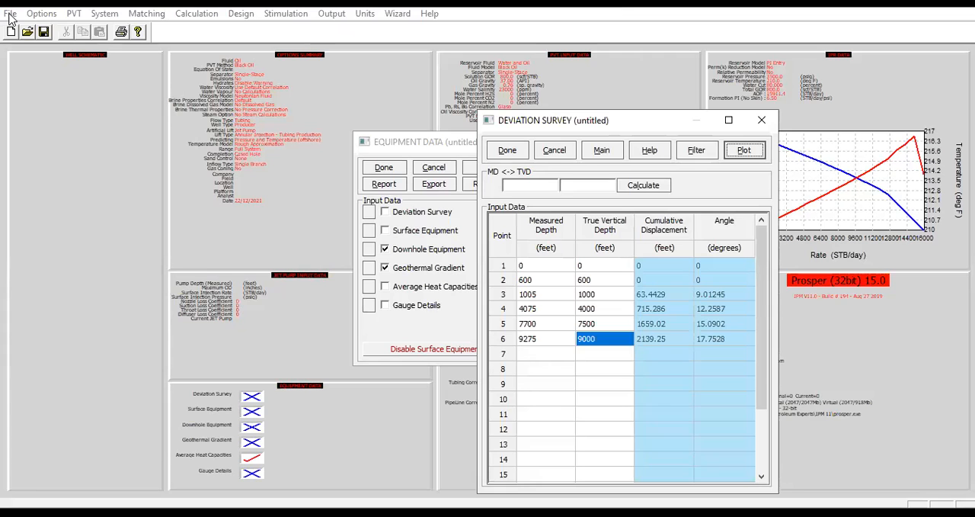
left_click(508, 152)
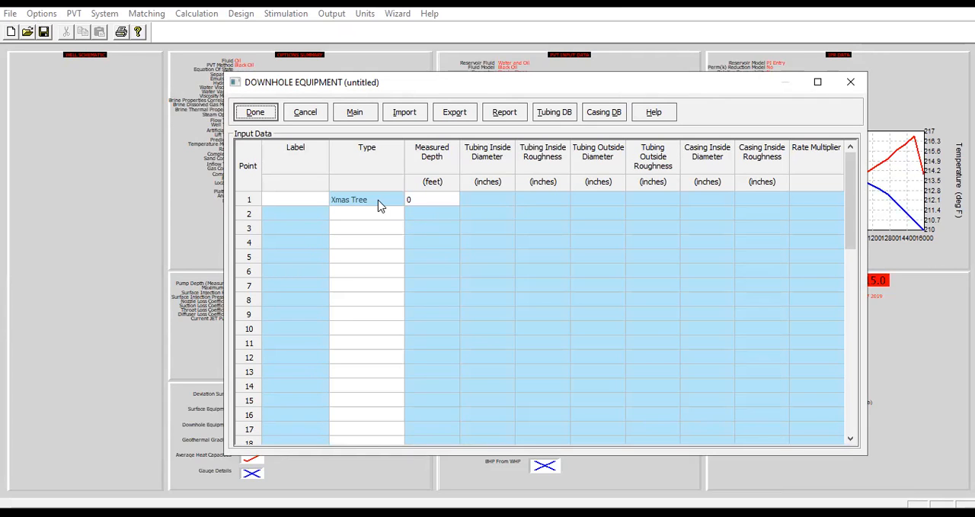
Set the Xmas Tree measured depth to 600 feet and add a Tubing section down to 1000 feet
left_click(419, 202)
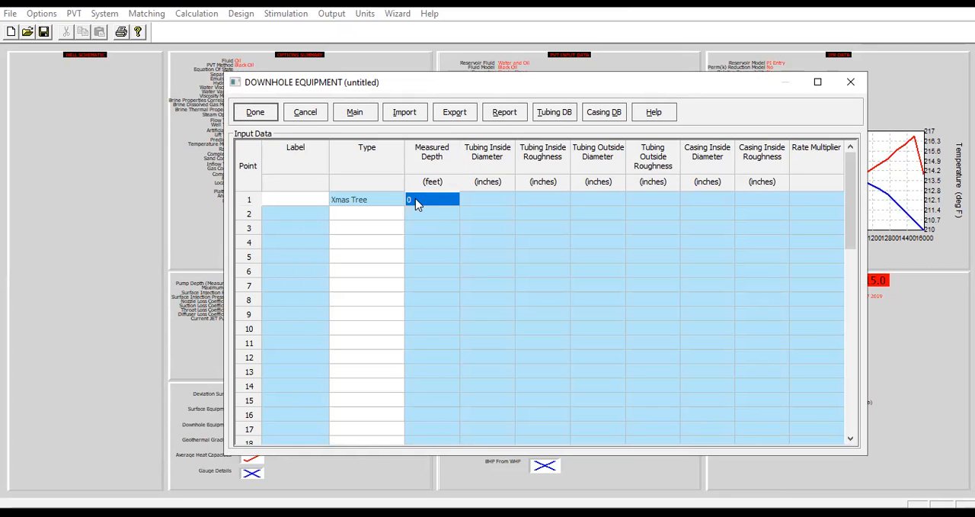
type("600")
left_click(393, 218)
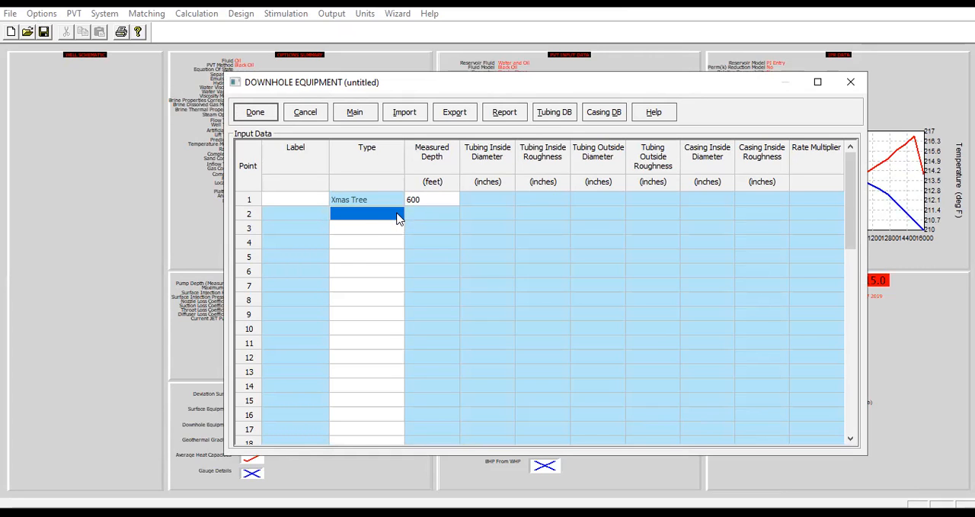
left_click(397, 218)
left_click(351, 233)
left_click(431, 218)
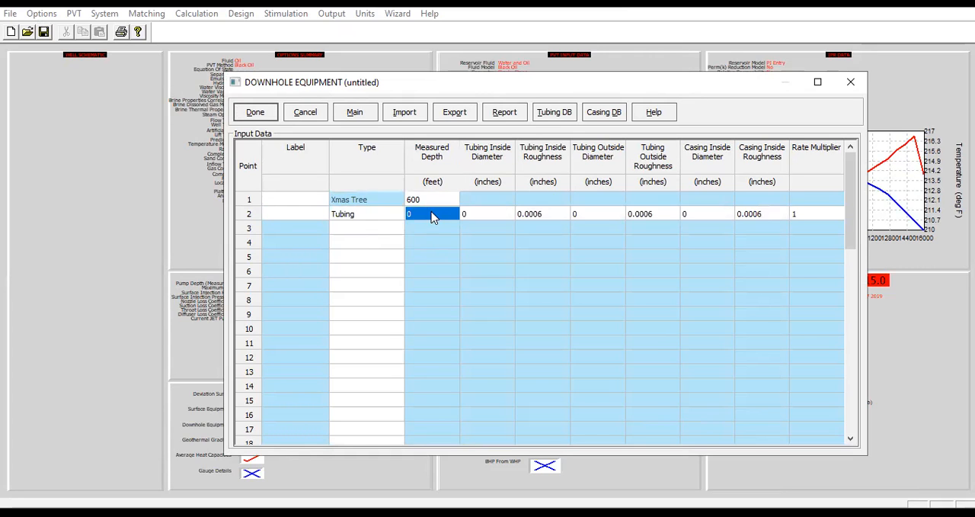
type("1000")
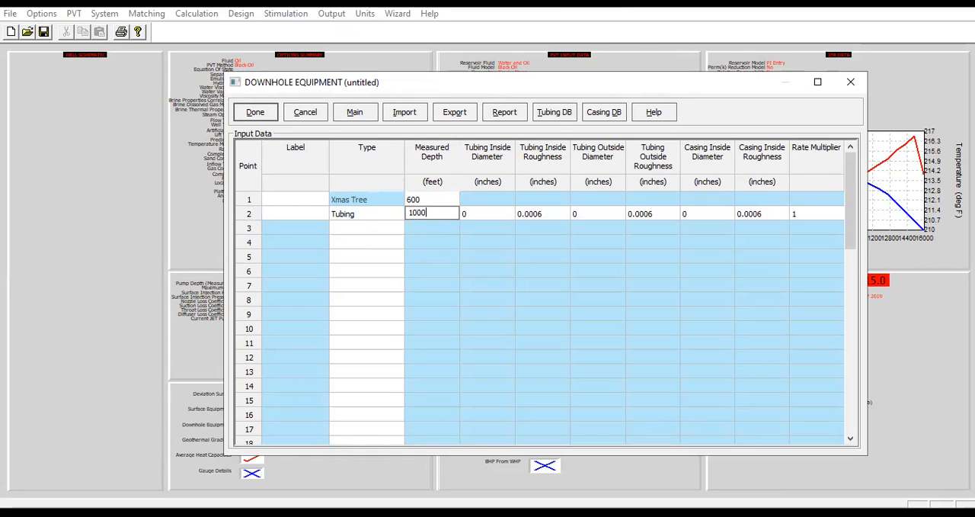
Give the first Tubing section an inside diameter of 4.052, an outside diameter of 4.5 and a casing inside diameter of 6.4 inches
left_click(479, 218)
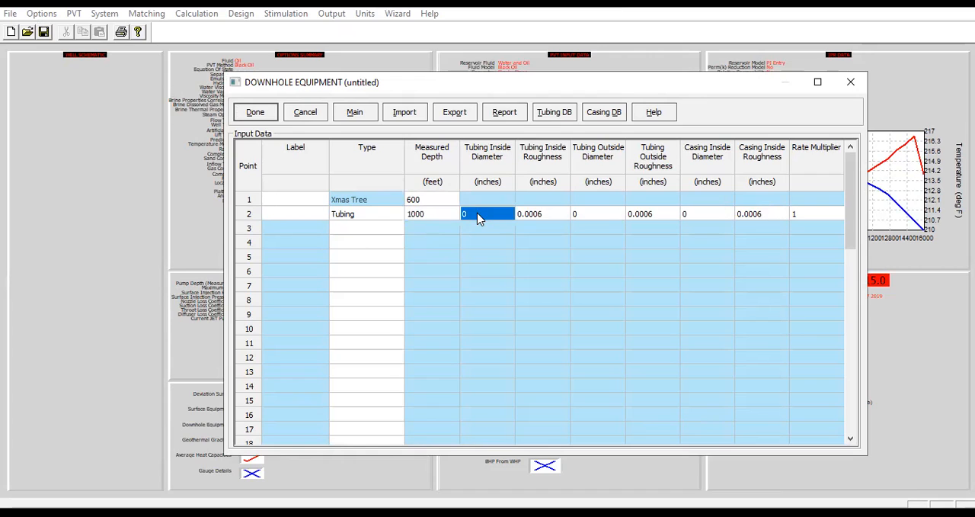
type("4.052")
left_click(590, 215)
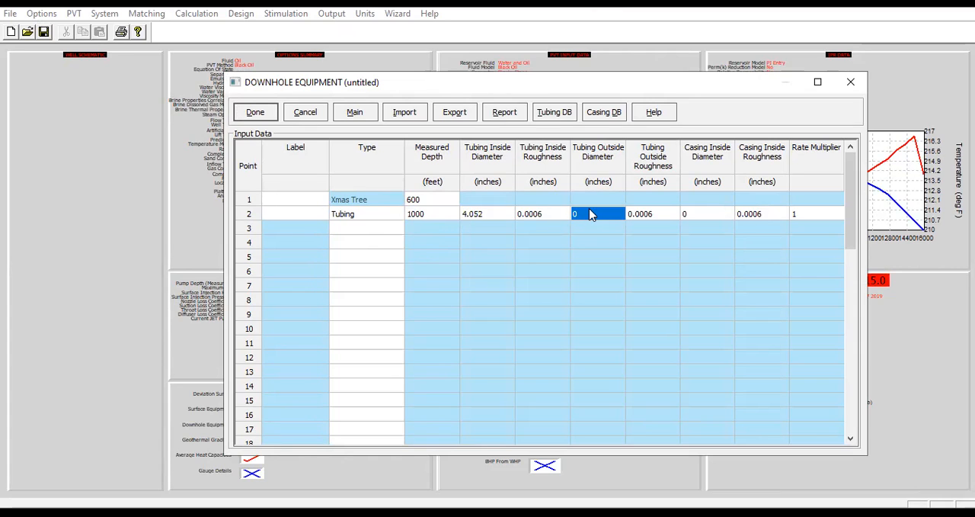
type("4.5")
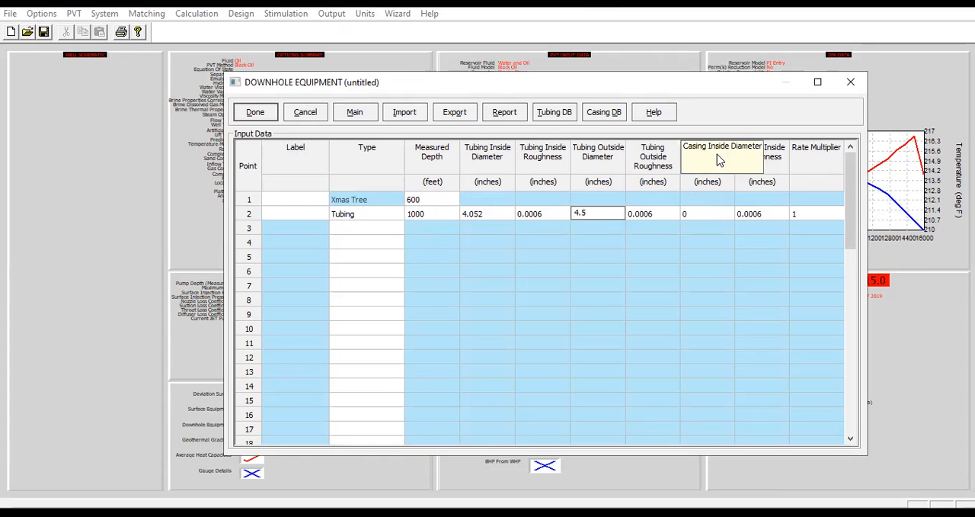
left_click(701, 220)
type("6.4")
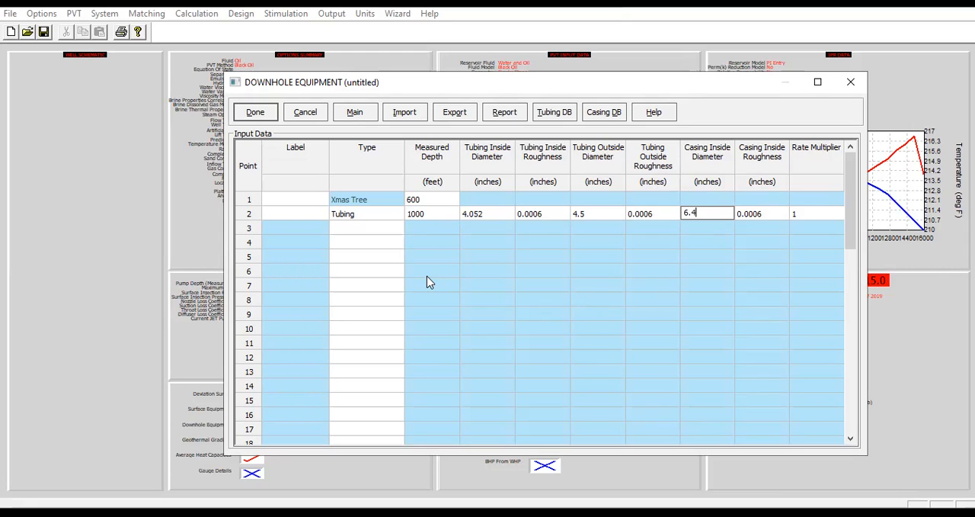
Add an SSSV at point 3 of the downhole equipment with an inside diameter of 3.72 inches
left_click(369, 227)
left_click(398, 233)
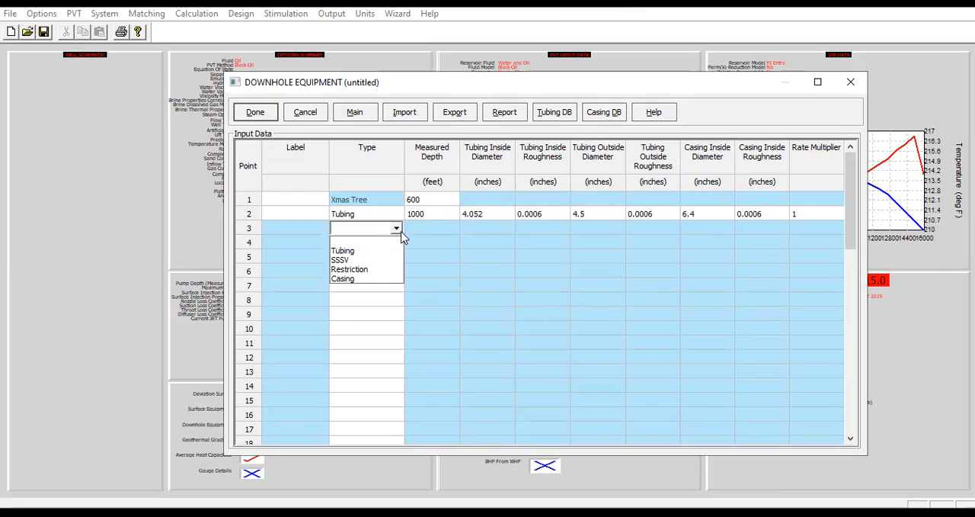
left_click(366, 260)
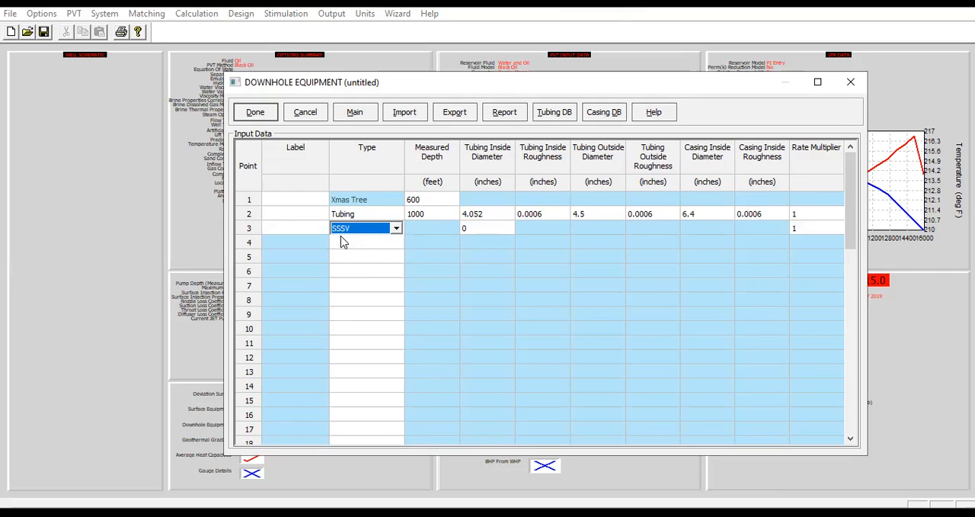
left_click(490, 231)
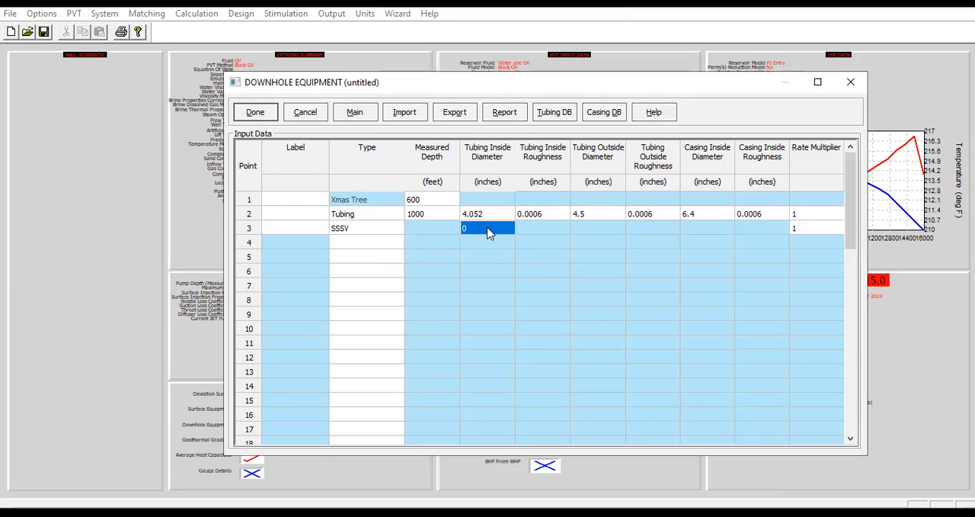
type("3.72")
Add a second Tubing section down to 6000 feet at point 4, copying diameters, roughness and rate multiplier from the first Tubing section
left_click(388, 244)
left_click(397, 243)
left_click(367, 265)
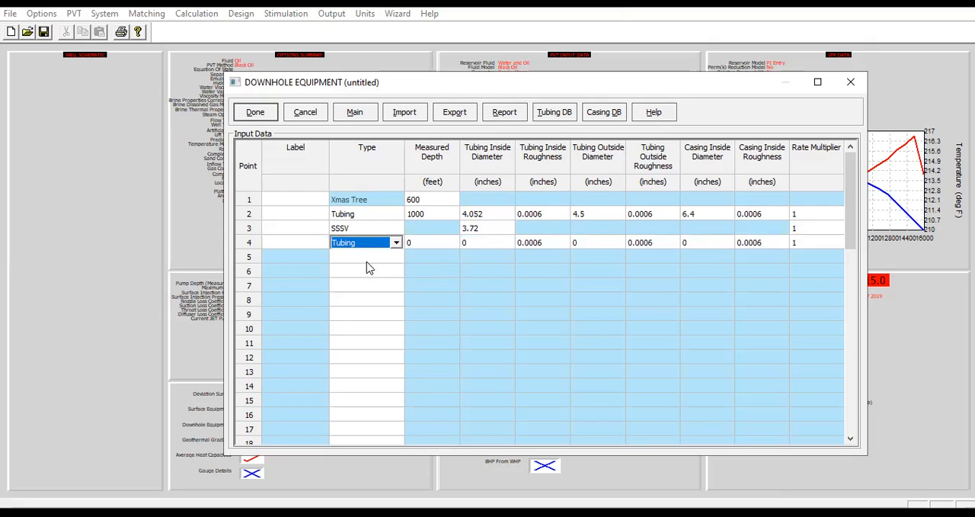
left_click(435, 246)
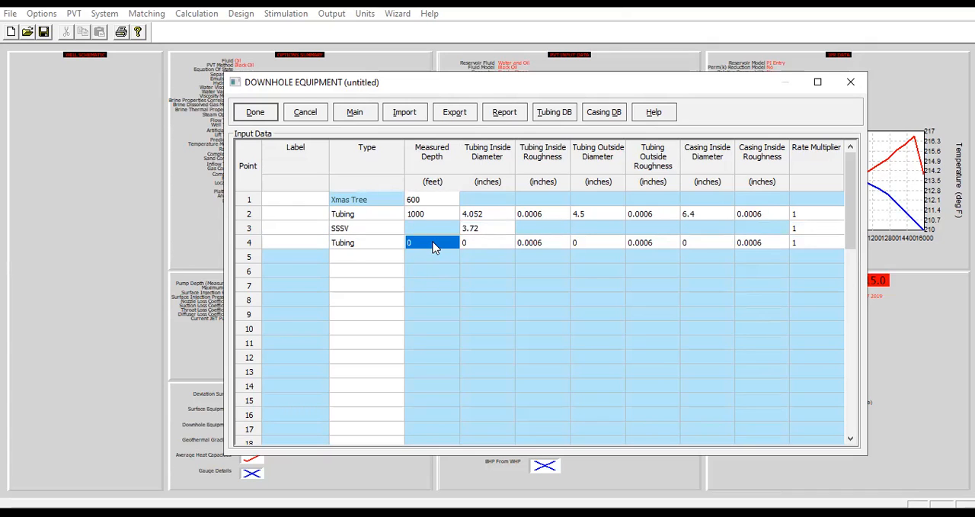
type("6000")
left_click_drag(482, 217, 806, 218)
key("ctrl+c")
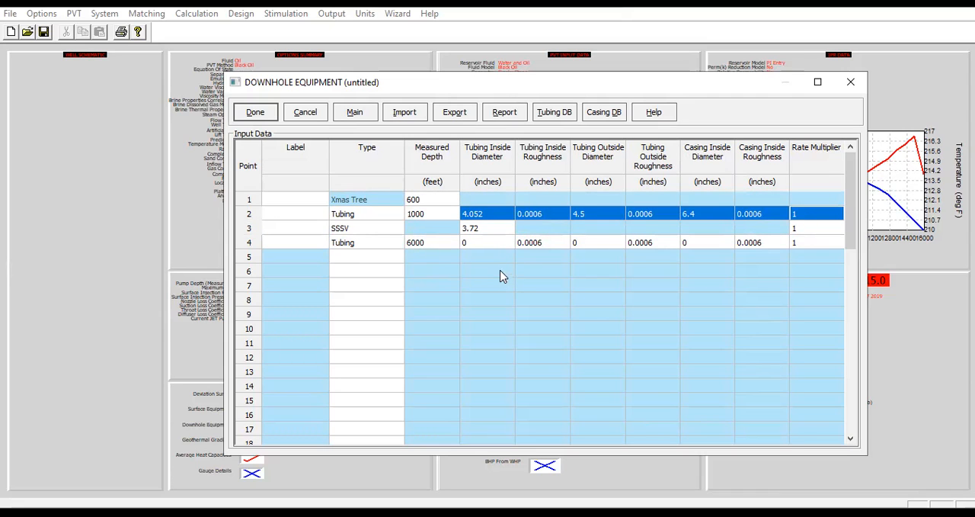
left_click(499, 250)
key("ctrl+v")
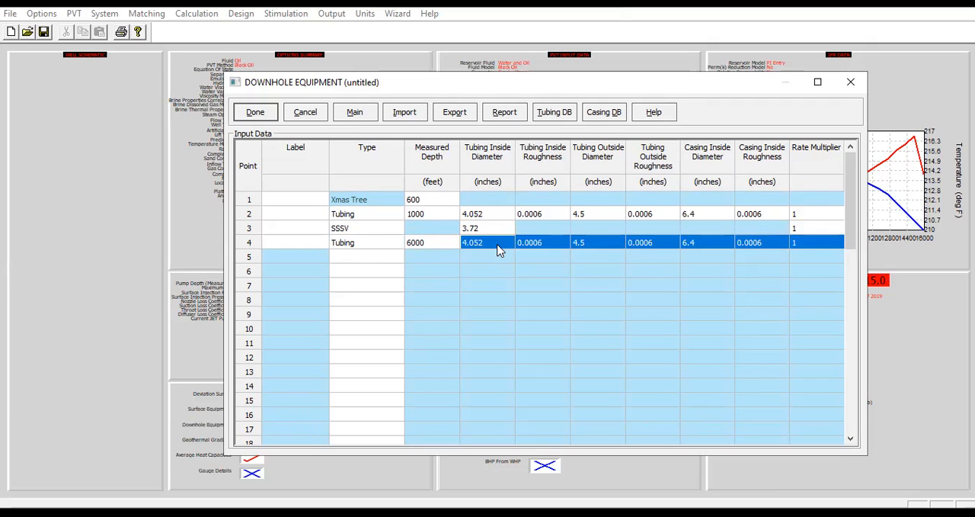
Add a Casing section down to 9275 feet with a 6.4-inch casing inside diameter, and accept the downhole equipment
left_click(372, 260)
left_click(396, 257)
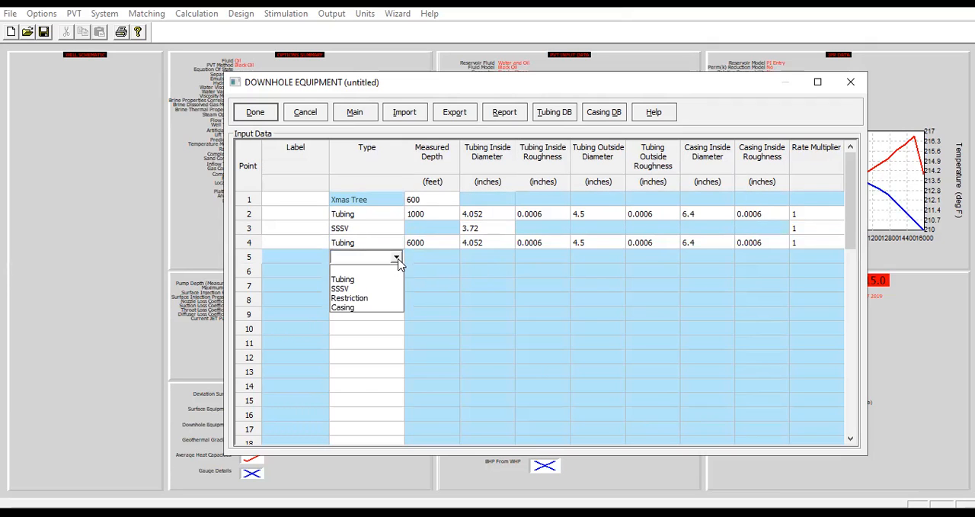
left_click(366, 308)
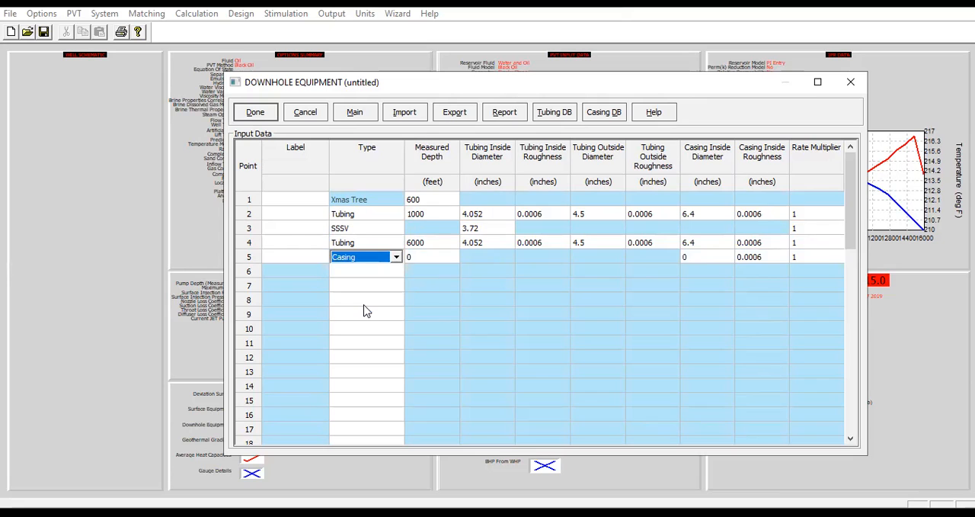
left_click(431, 258)
type("9275")
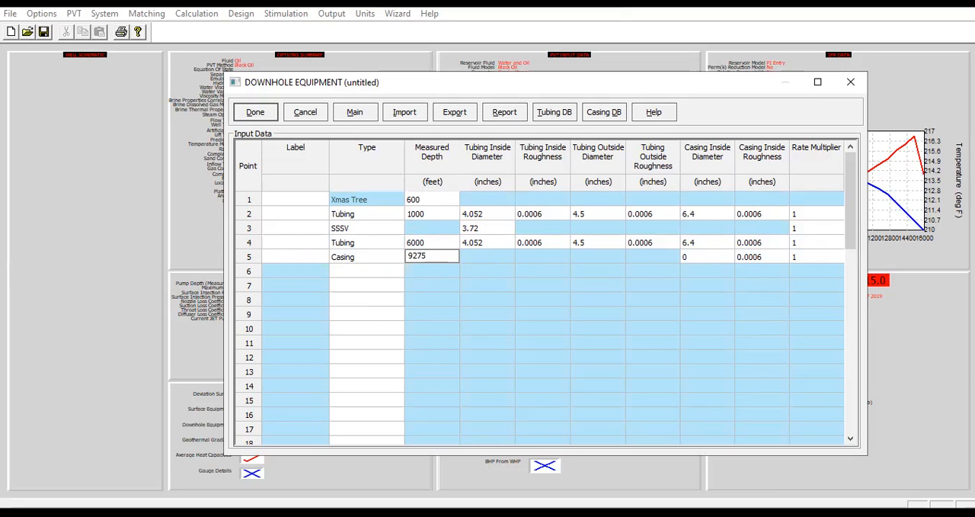
left_click(700, 258)
type("6.4")
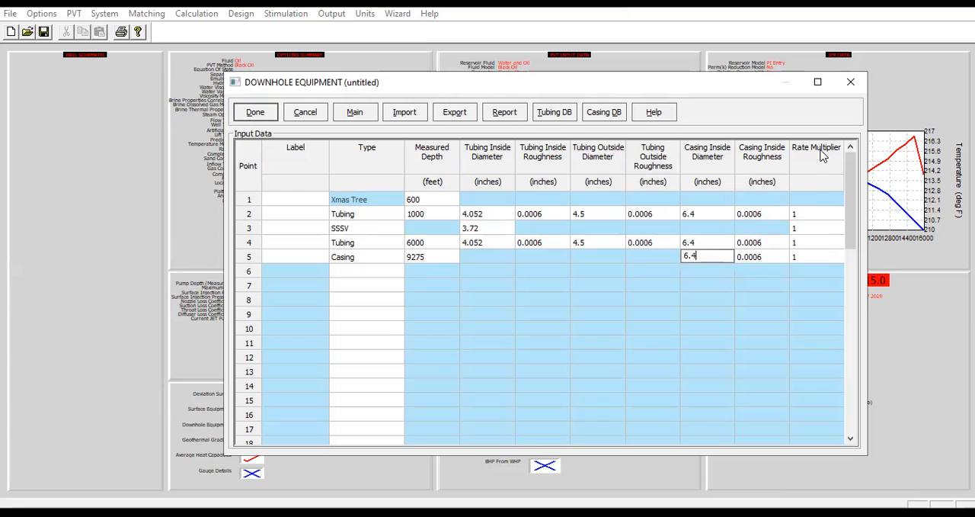
left_click_drag(804, 218, 816, 238)
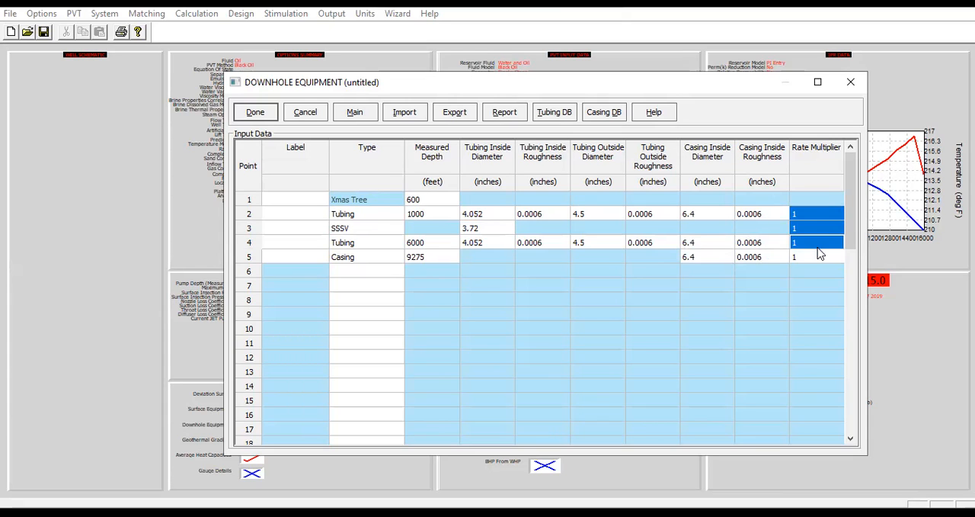
left_click(256, 113)
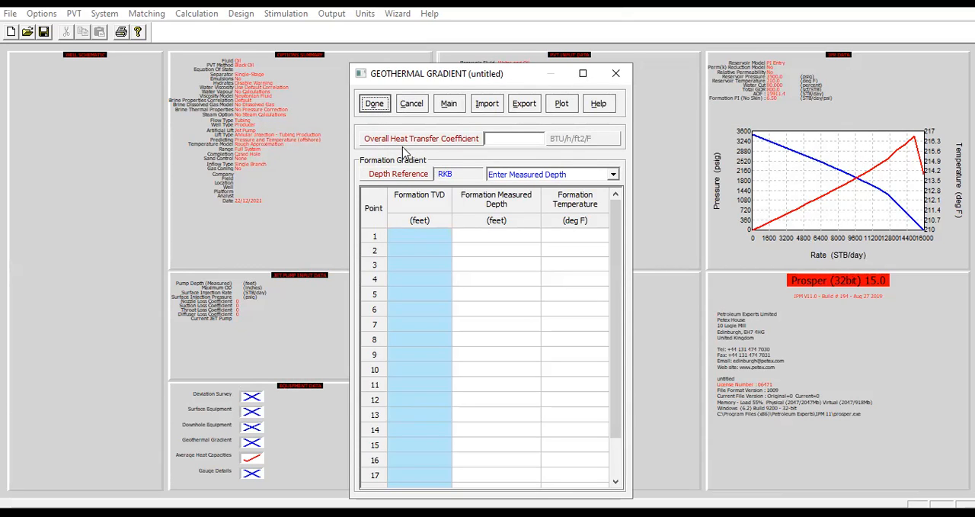
Set the overall heat transfer coefficient to 8.6 BTU/h/ft2/F and choose measured depth entry for the formation gradient
left_click(507, 142)
type("8.6")
left_click(566, 176)
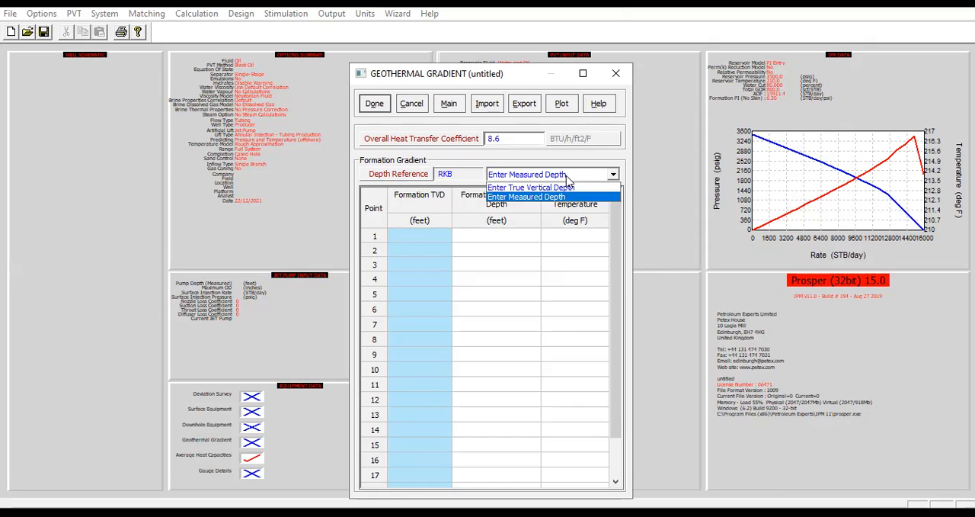
left_click(538, 198)
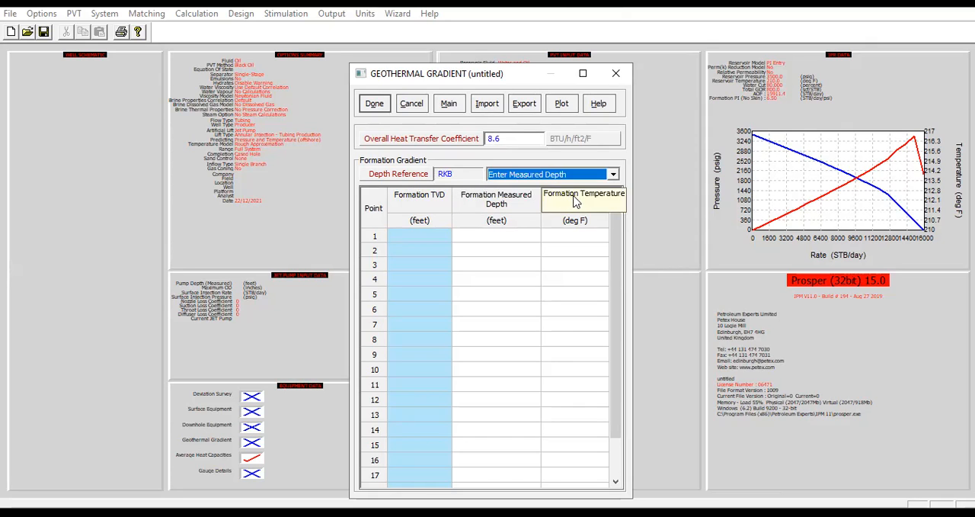
Enter geothermal gradient points 1 and 2 with formation temperatures of 60 deg F at 0 feet and 40 deg F at 600 feet measured depth
left_click(497, 243)
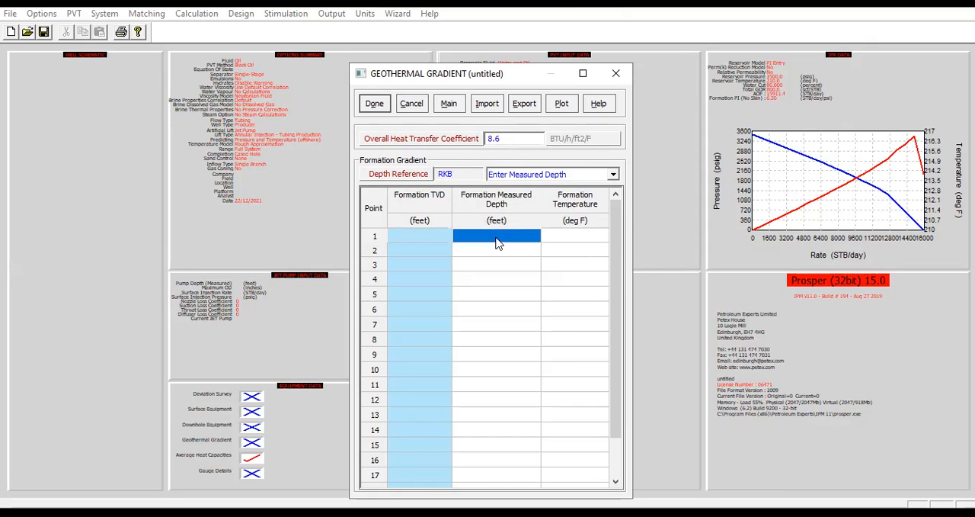
type("0")
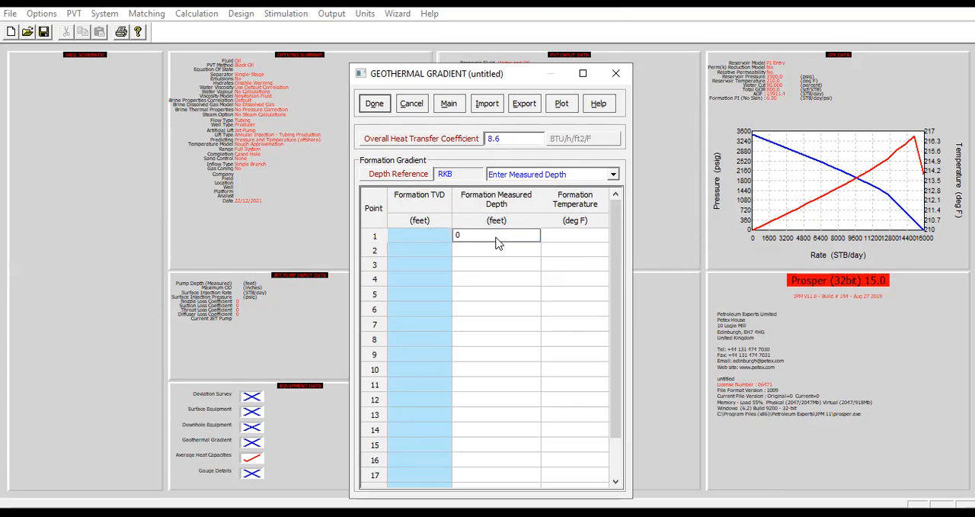
left_click(562, 238)
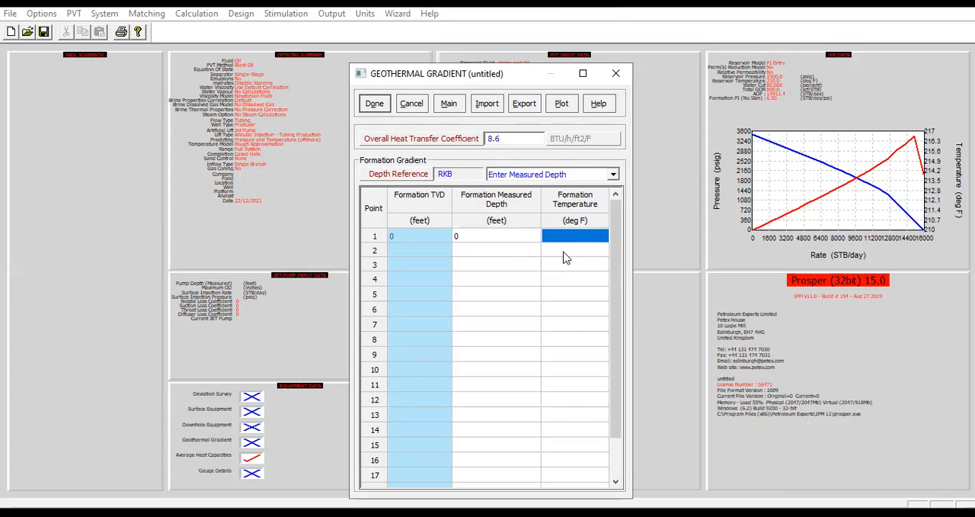
type("60")
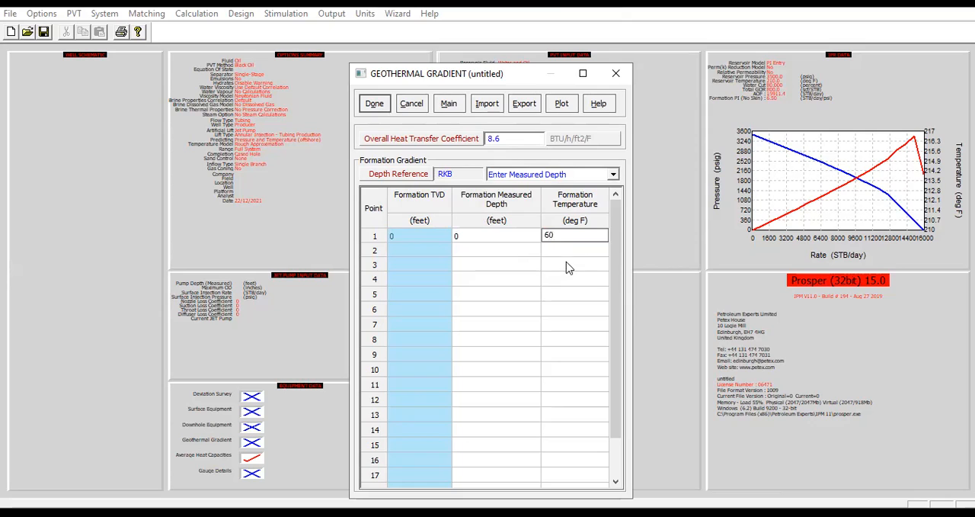
left_click(515, 254)
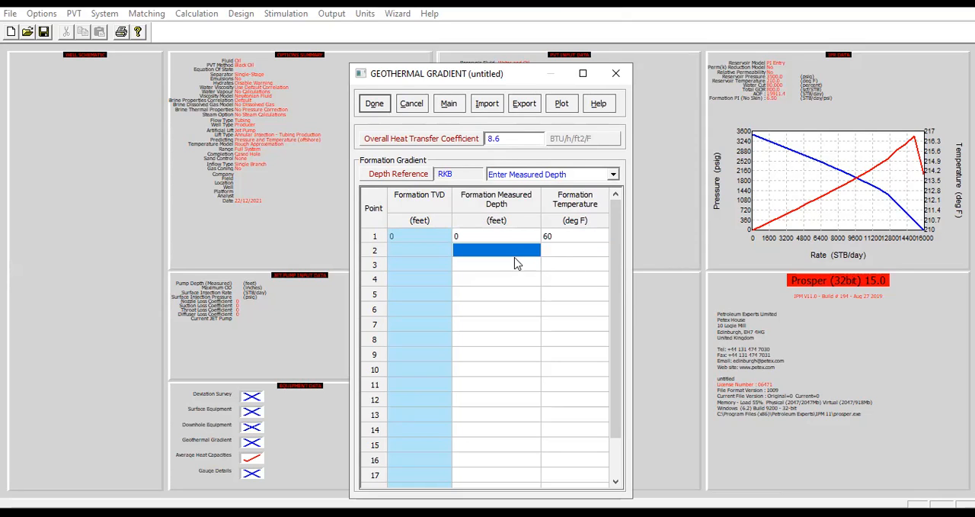
type("600")
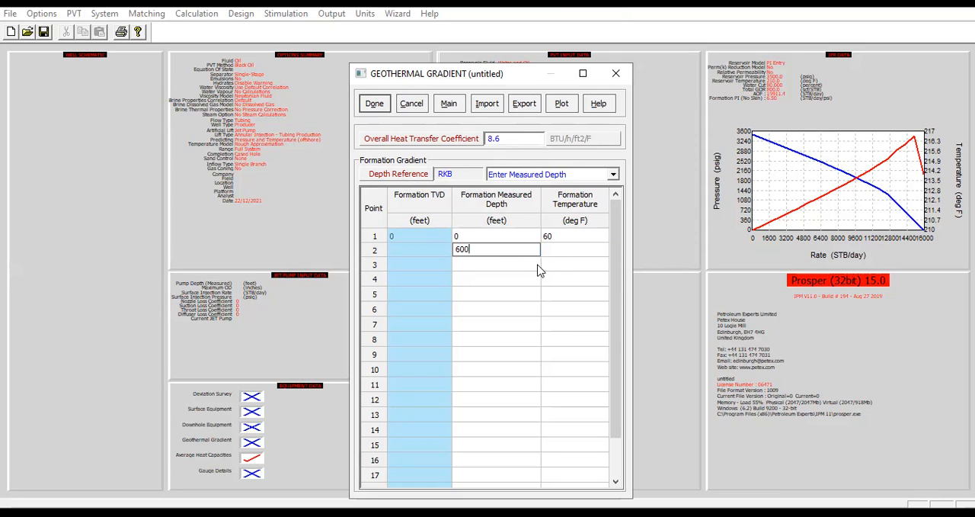
left_click(571, 255)
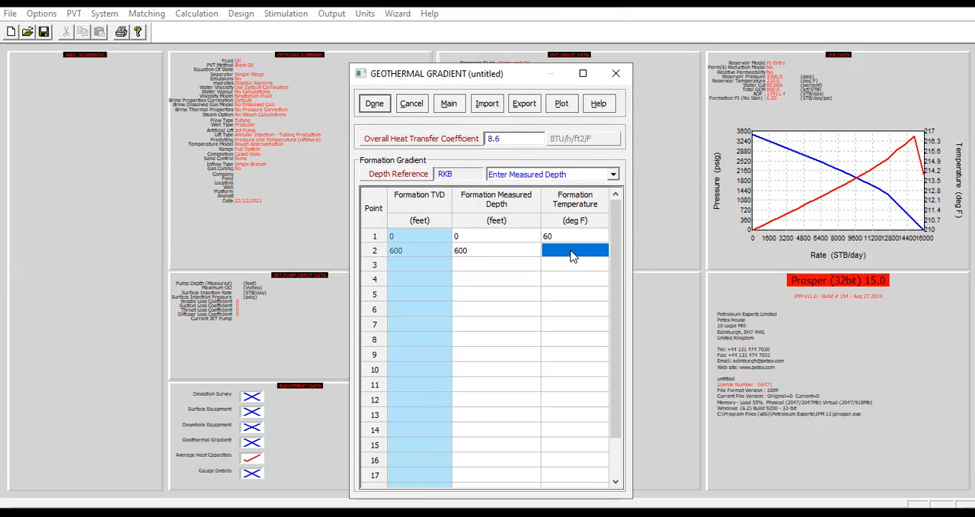
type("40")
Add geothermal gradient point 3 at 9275 feet measured depth with a 210 deg F formation temperature, and accept the gradient
left_click(523, 263)
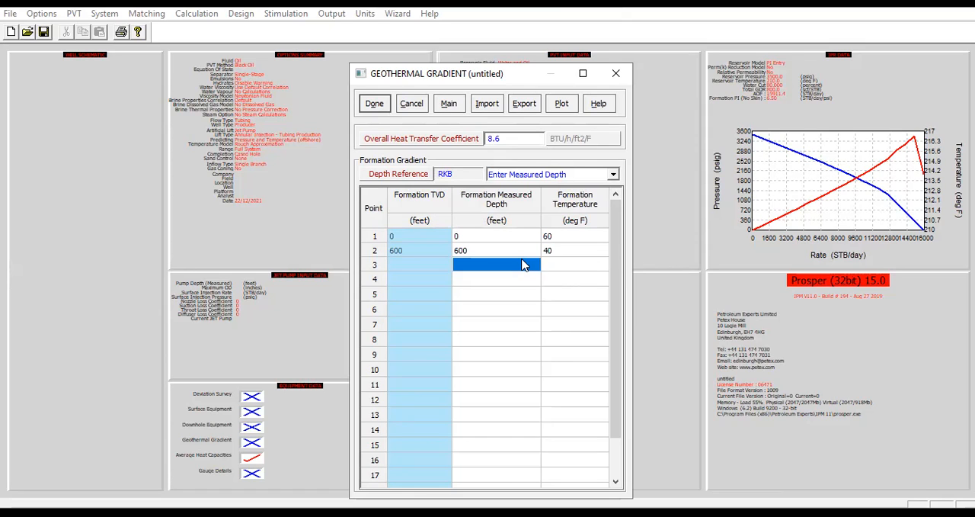
type("9275")
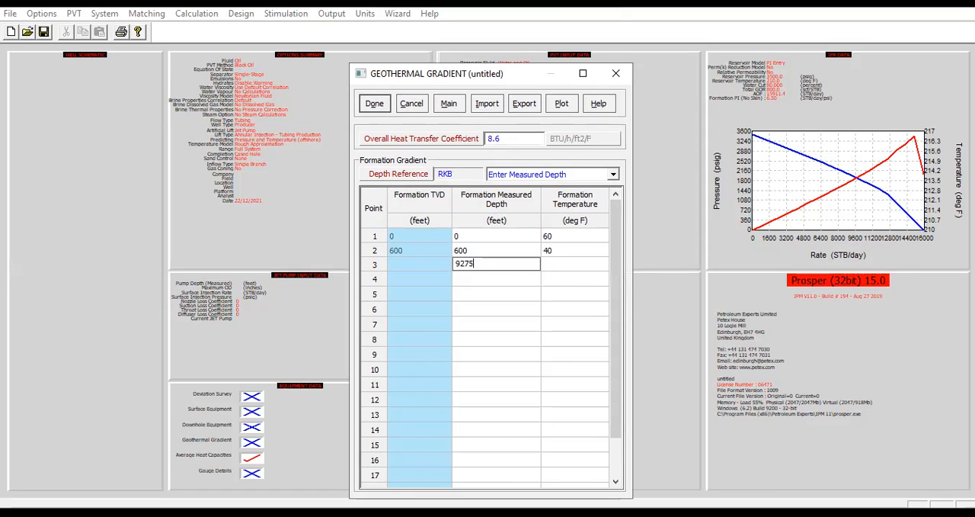
left_click(568, 266)
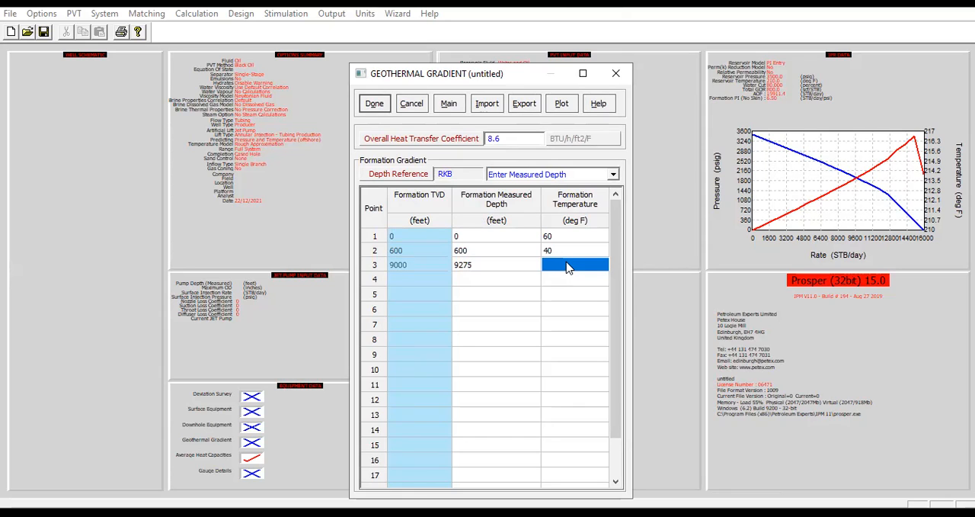
type("210")
left_click(555, 311)
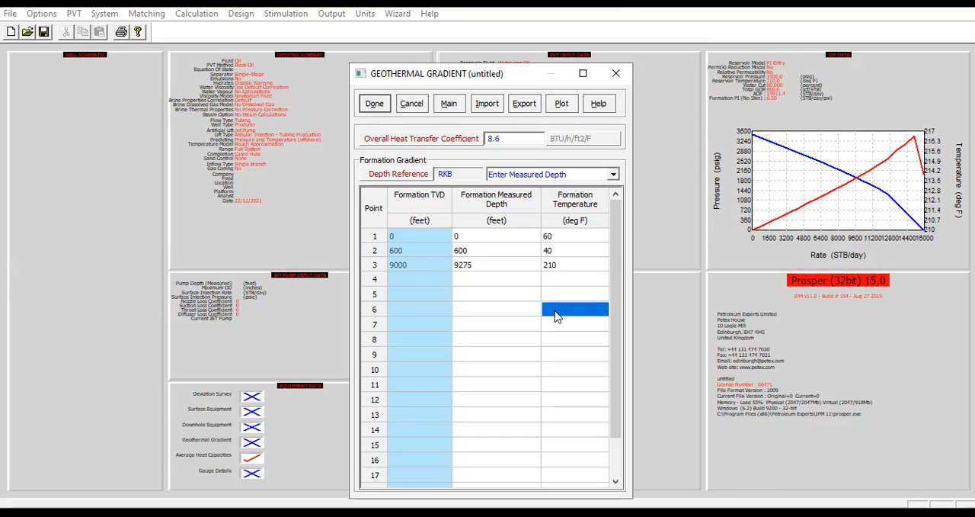
left_click(375, 105)
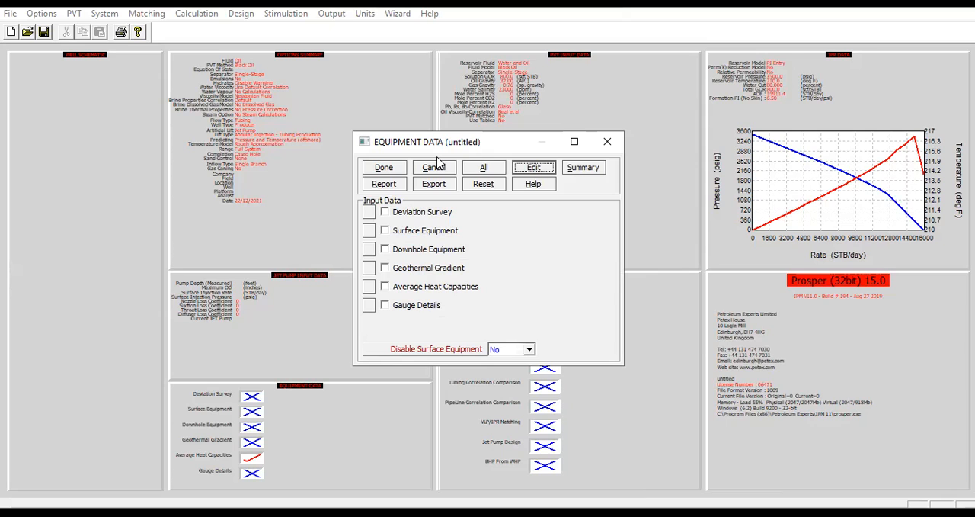
Review the equipment summary table and the downhole equipment drawing, and return to the equipment data
left_click(585, 171)
left_click(226, 162)
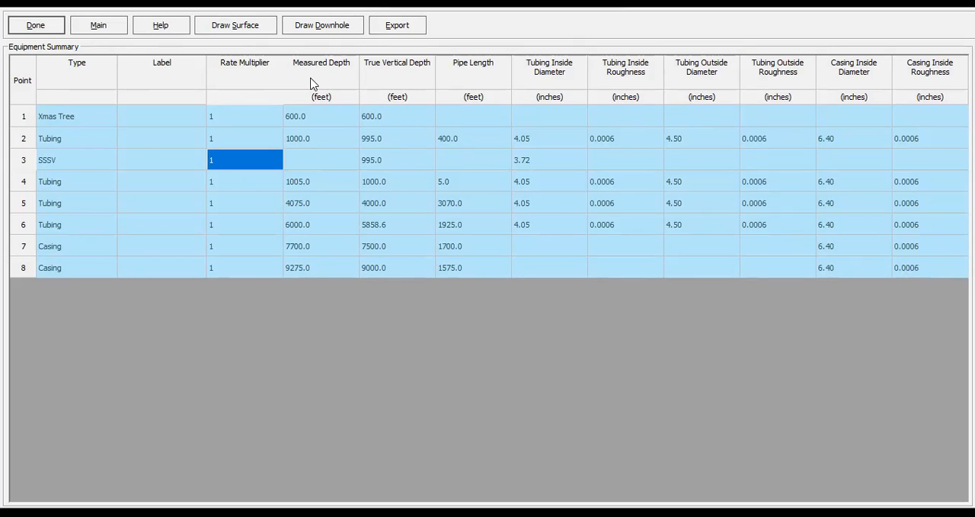
left_click(332, 31)
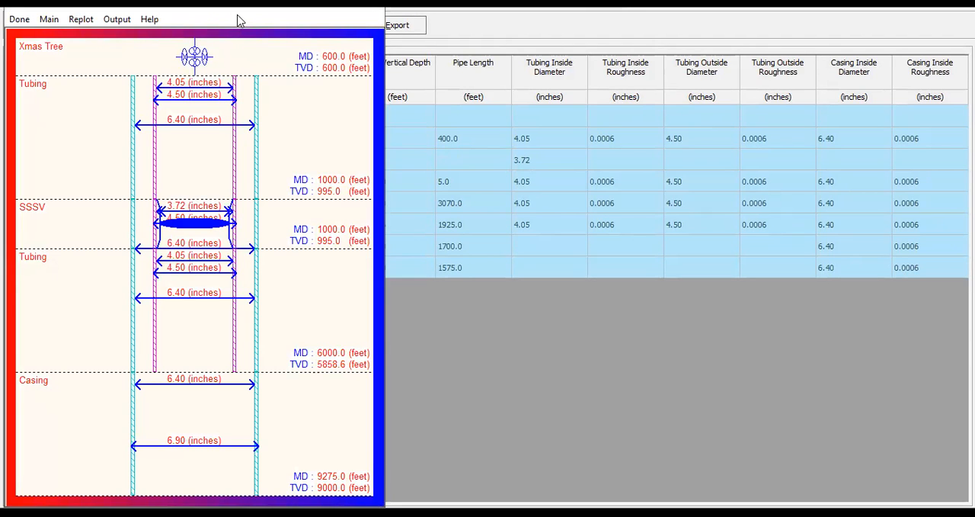
left_click_drag(238, 17, 365, 35)
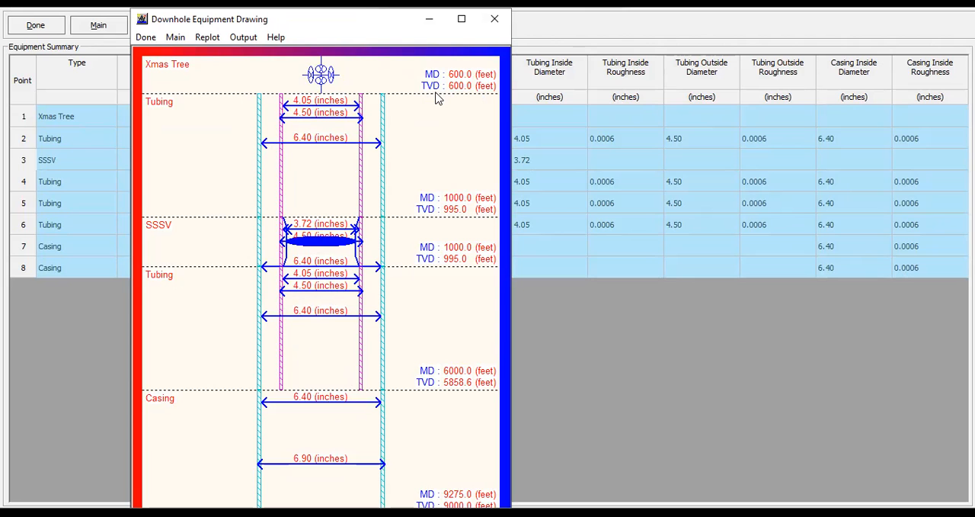
left_click(146, 38)
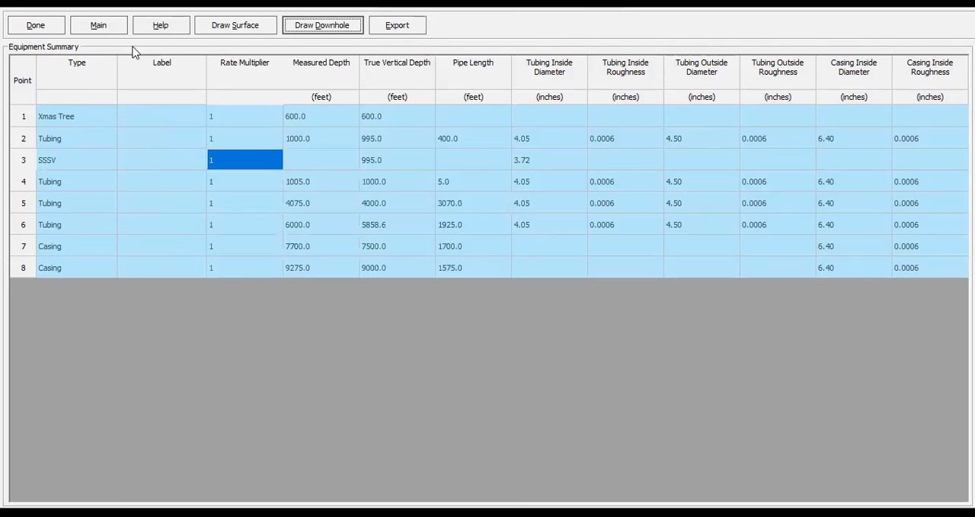
left_click(42, 31)
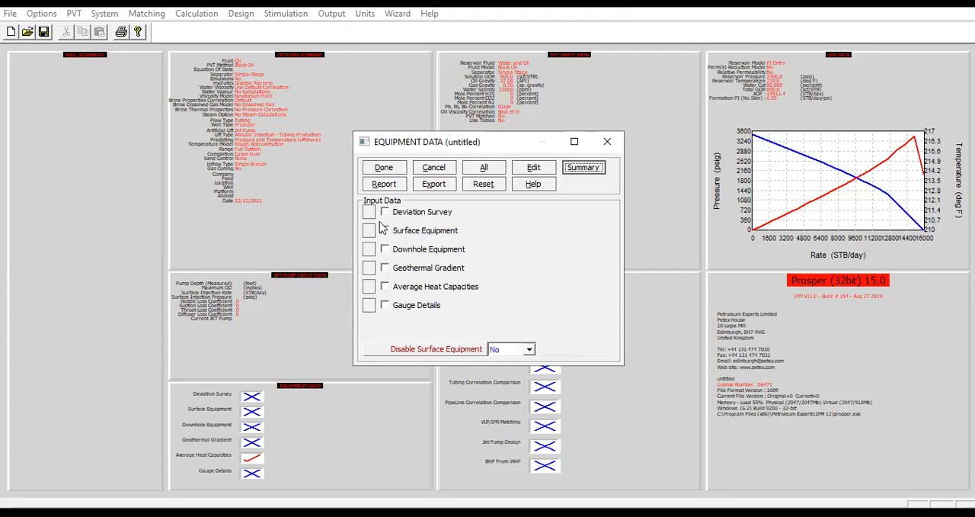
Accept the equipment data and open the Jet Pump design
left_click(400, 169)
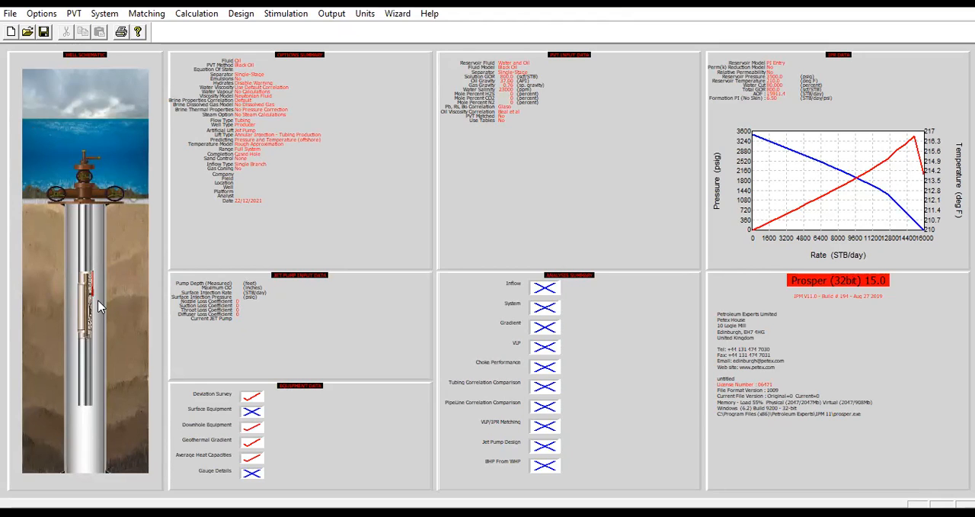
left_click(240, 14)
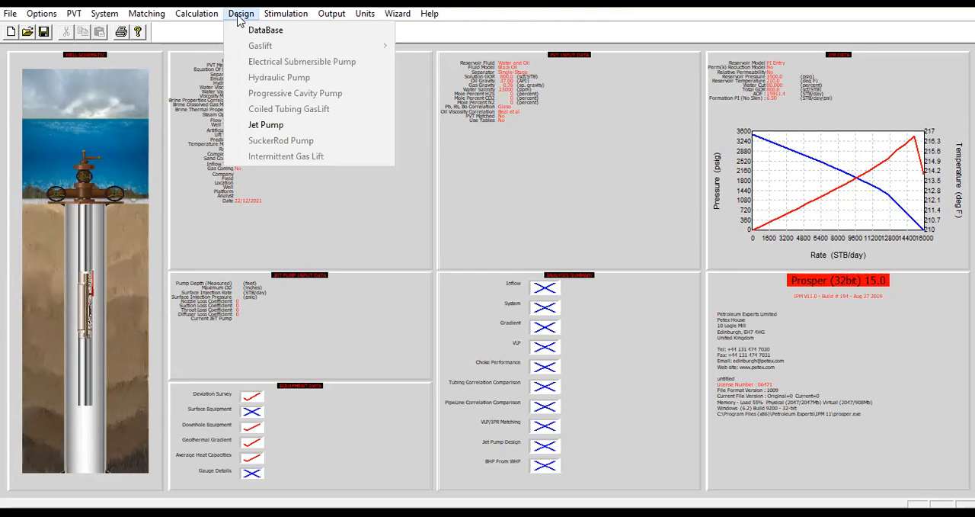
left_click(266, 125)
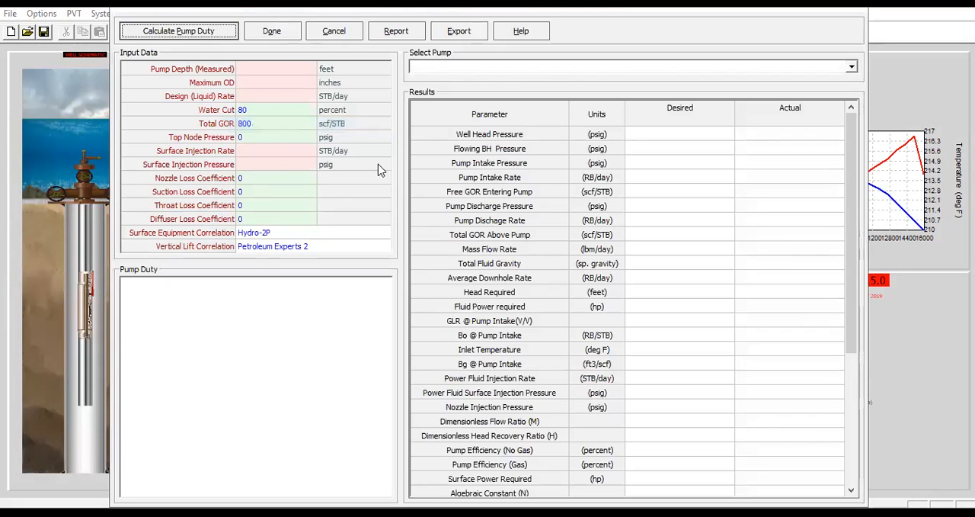